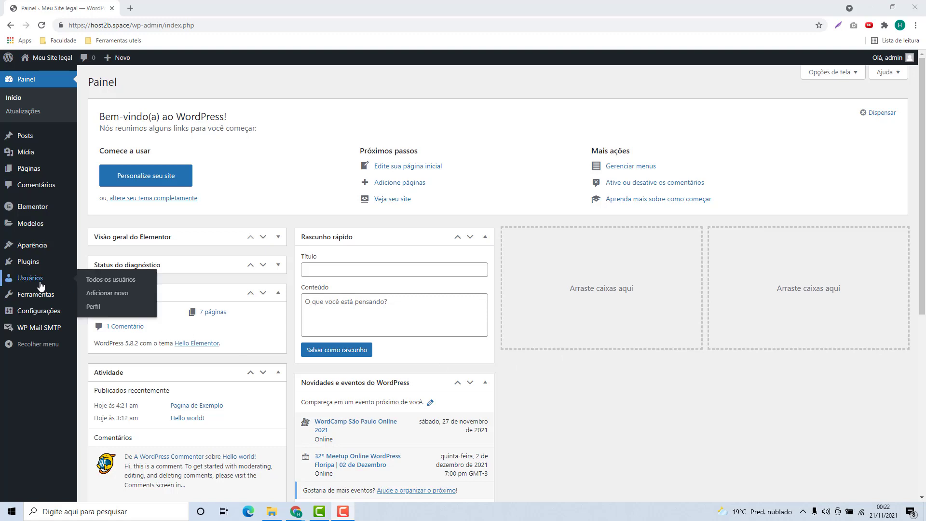
Go to Plugins > Adicionar novo to reach the Instalar plugins page
left_click(25, 264)
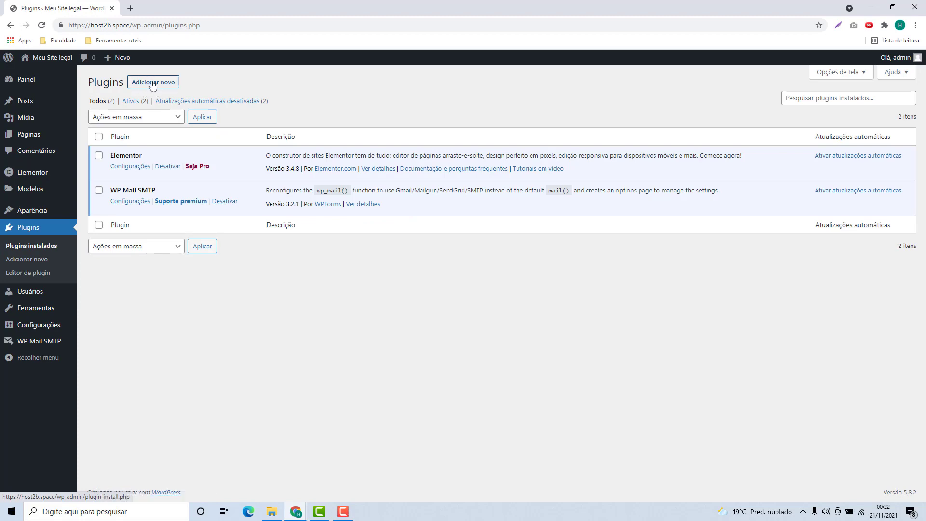
left_click(152, 84)
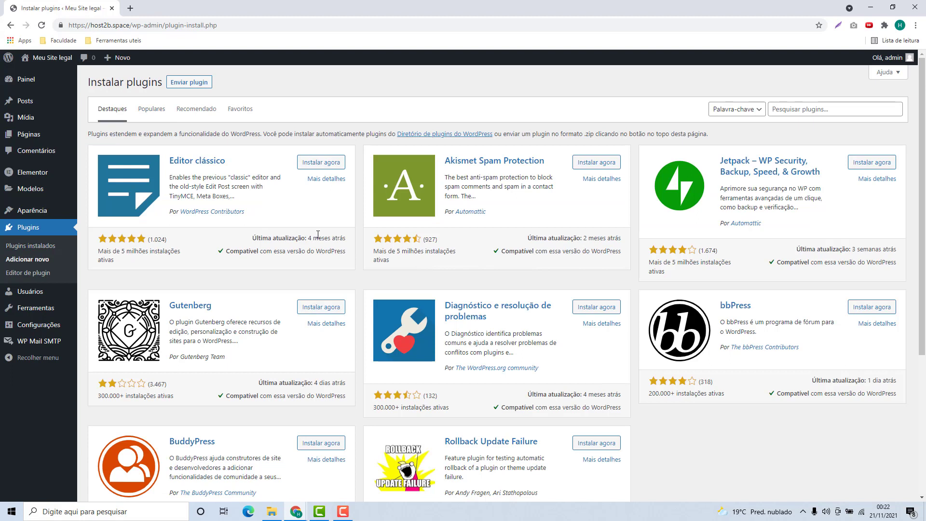
Search the plugin directory for 'WPForms' and install Contact Form by WPForms from the results
left_click(784, 110)
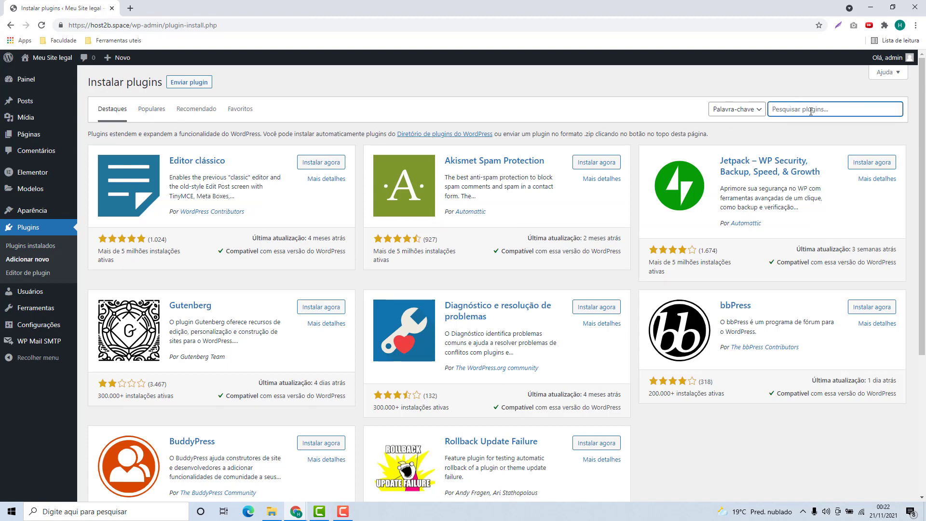
type("WPForms")
key("Return")
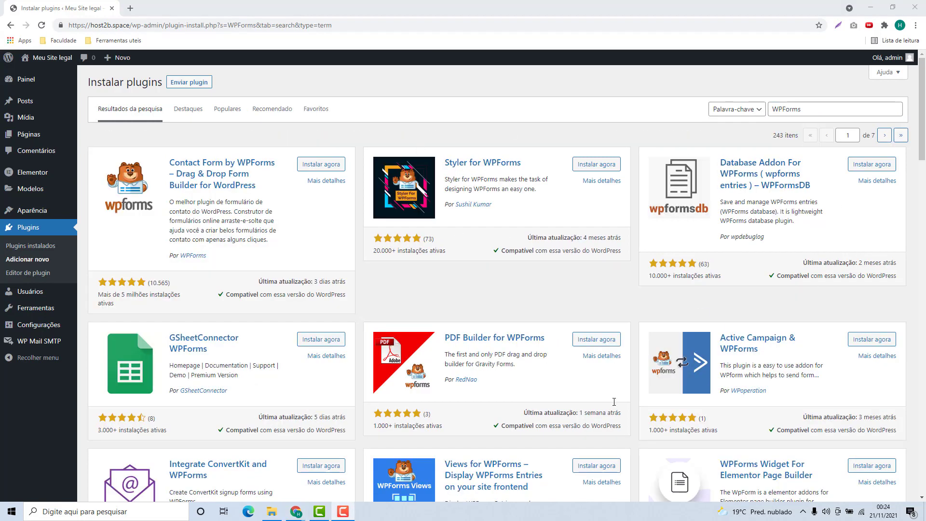
scroll(490, 343, "down", 2)
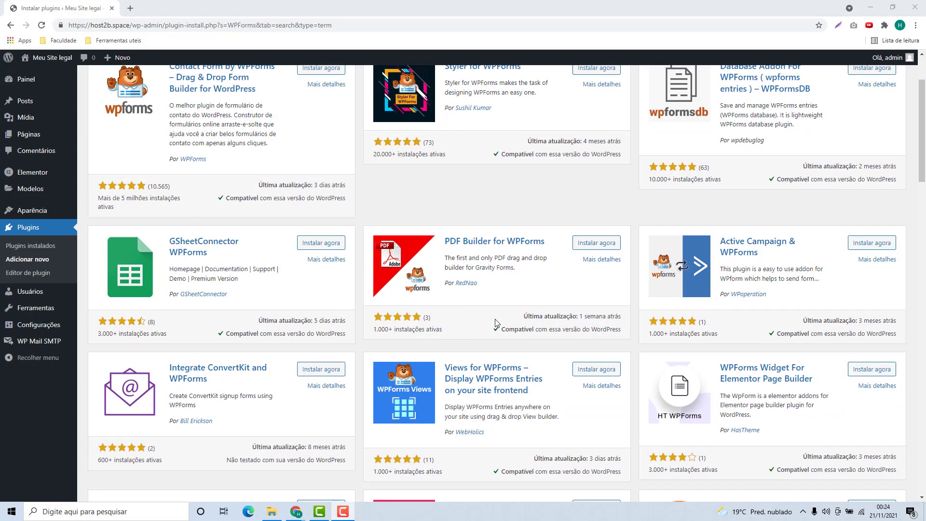
scroll(496, 323, "up", 2)
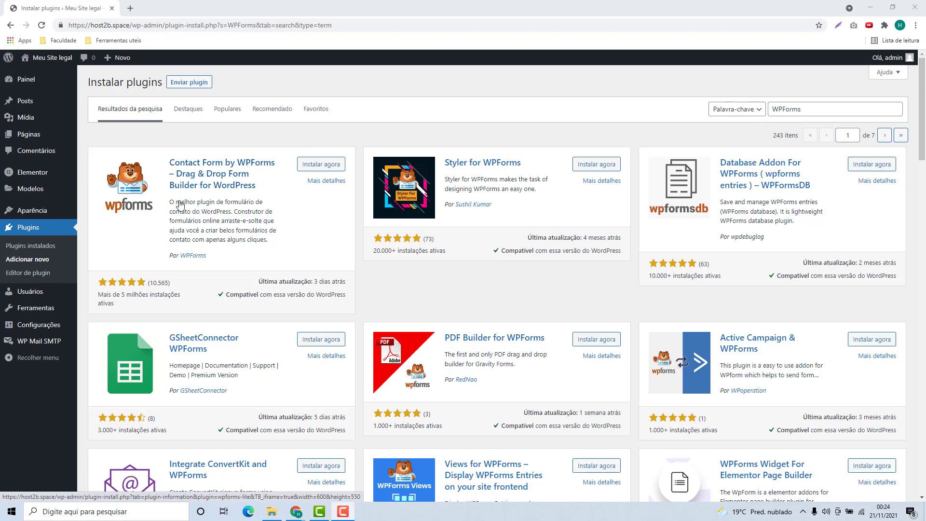
left_click(321, 169)
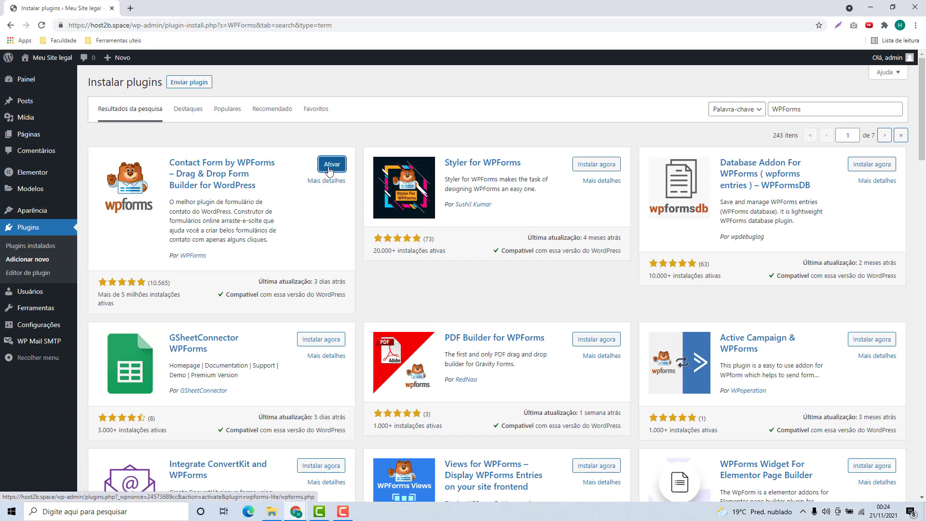
Activate WPForms Lite and go to WPForms > Todos os formulários
left_click(330, 170)
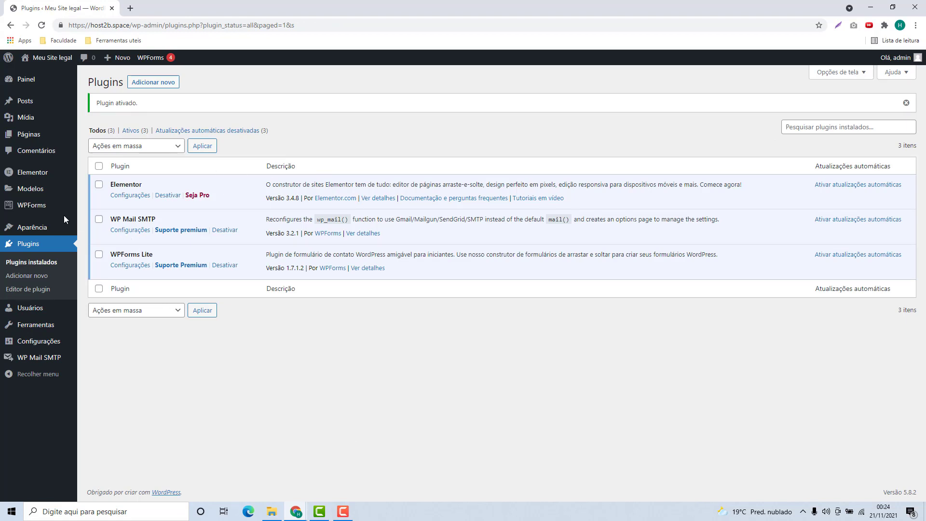
mouse_move(40, 212)
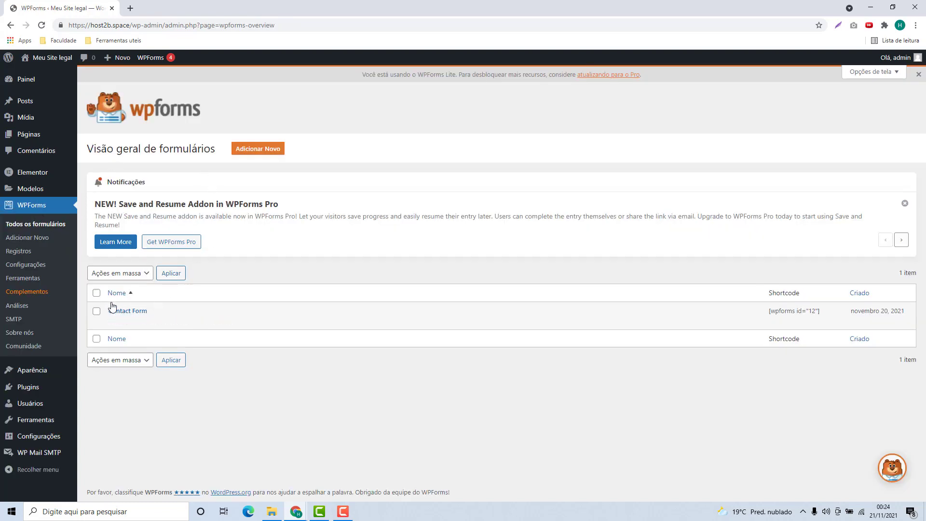
mouse_move(124, 310)
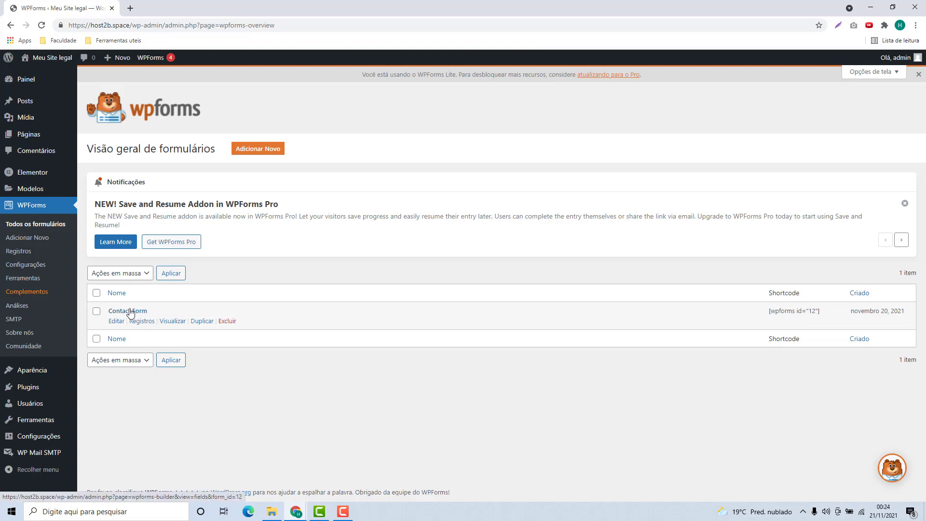
Start a new form and enter 'Contato com o Host2b' as its name
left_click(254, 153)
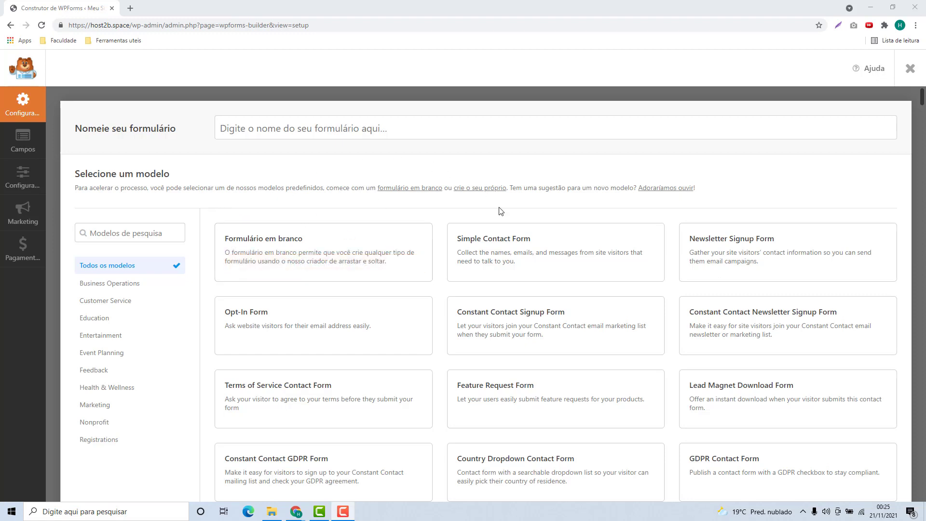
mouse_move(458, 251)
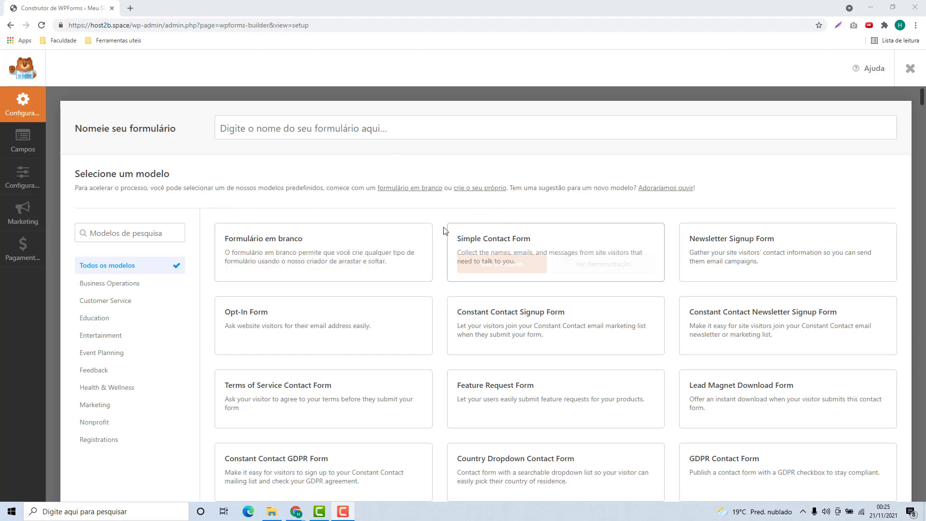
left_click(253, 137)
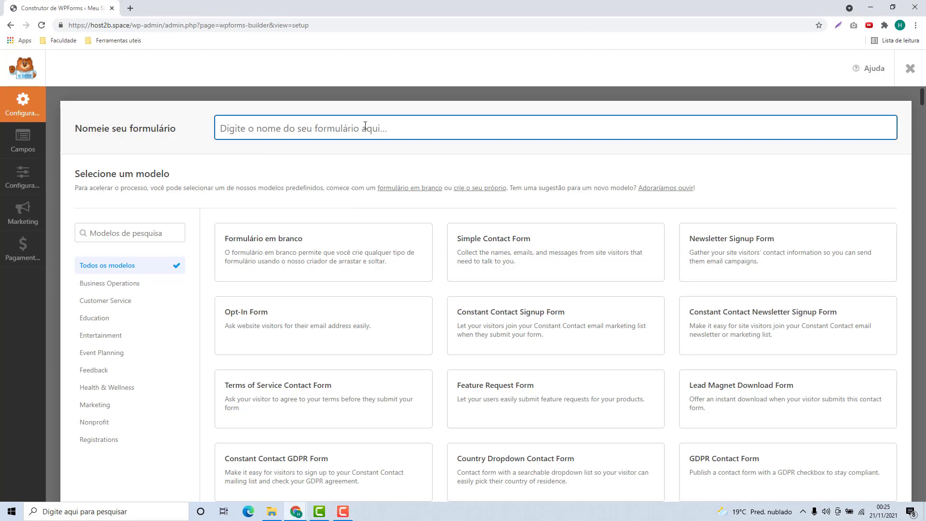
type("Contato com o Host2b")
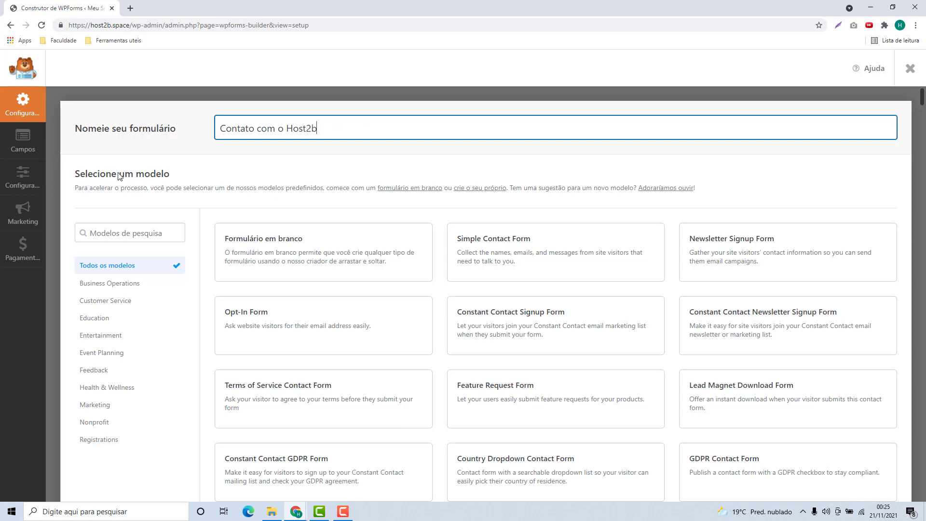
Browse the template grid, looking at Formulário em branco and Simple Contact Form
scroll(444, 256, "down", 7)
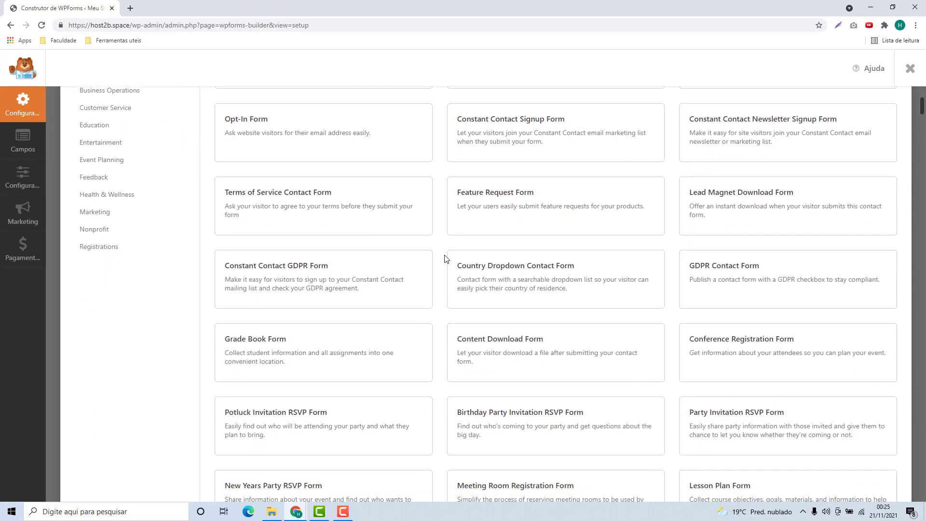
scroll(441, 257, "down", 1)
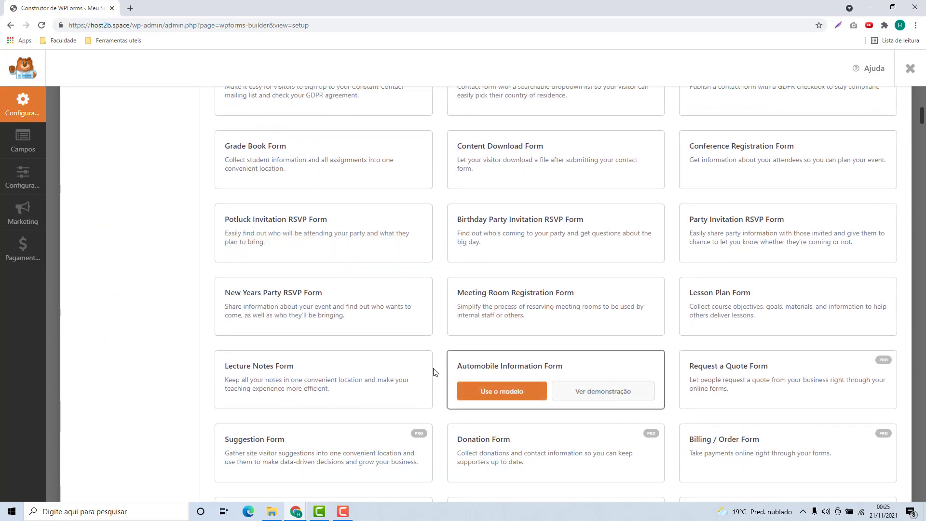
scroll(434, 356, "down", 2)
scroll(443, 317, "down", 1)
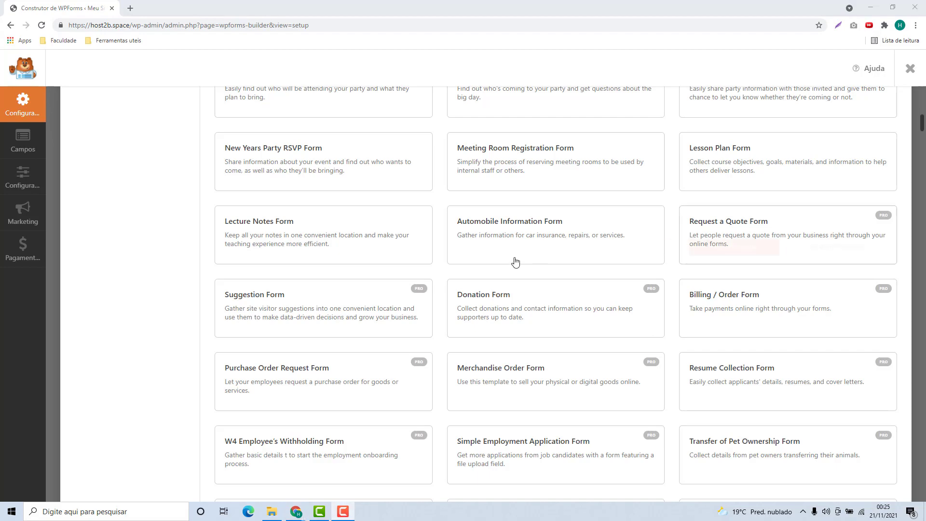
scroll(692, 272, "down", 6)
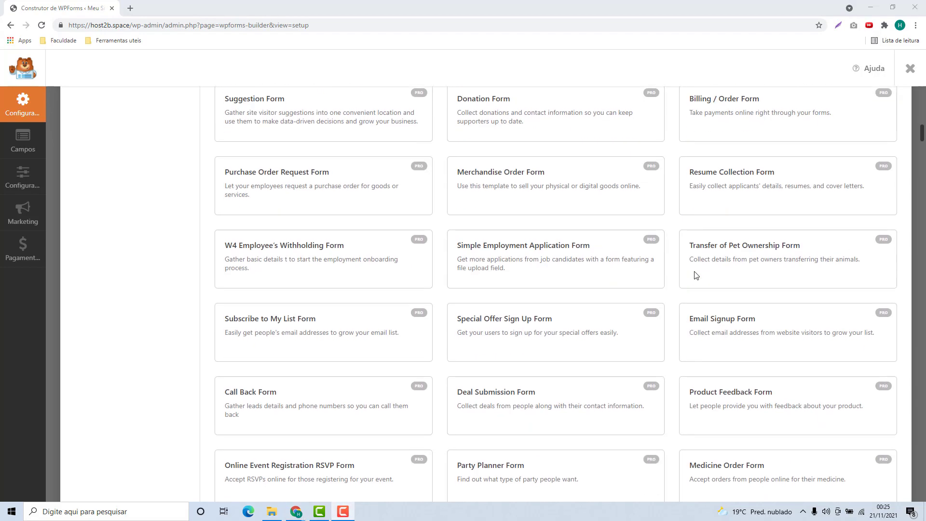
scroll(675, 273, "down", 17)
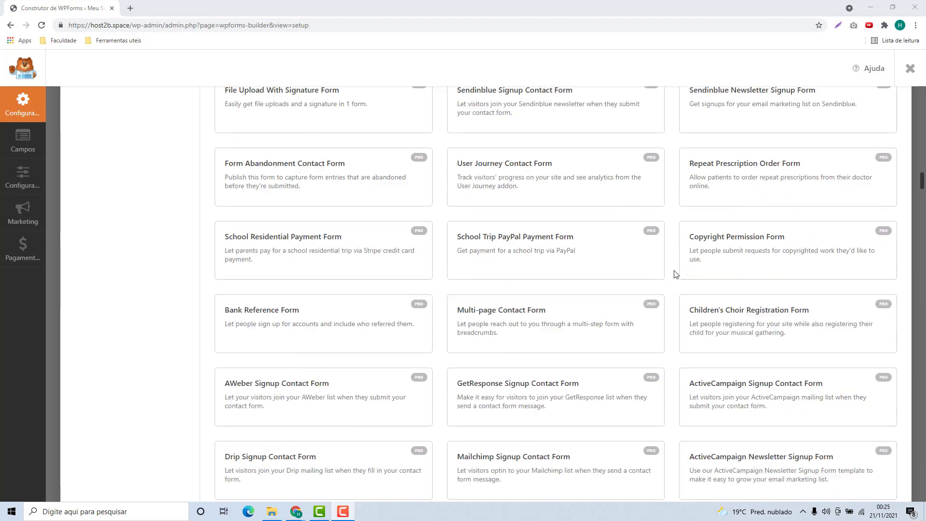
scroll(674, 275, "down", 4)
scroll(675, 279, "up", 18)
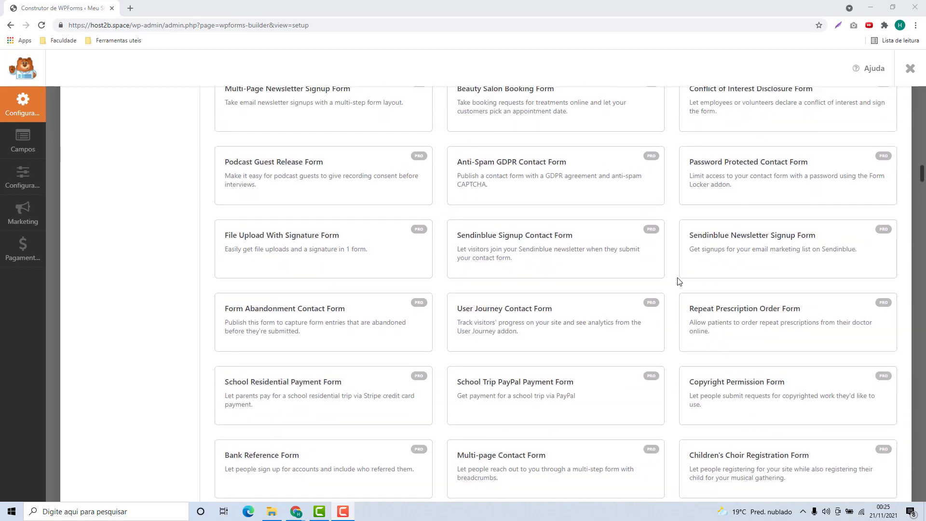
scroll(674, 289, "up", 20)
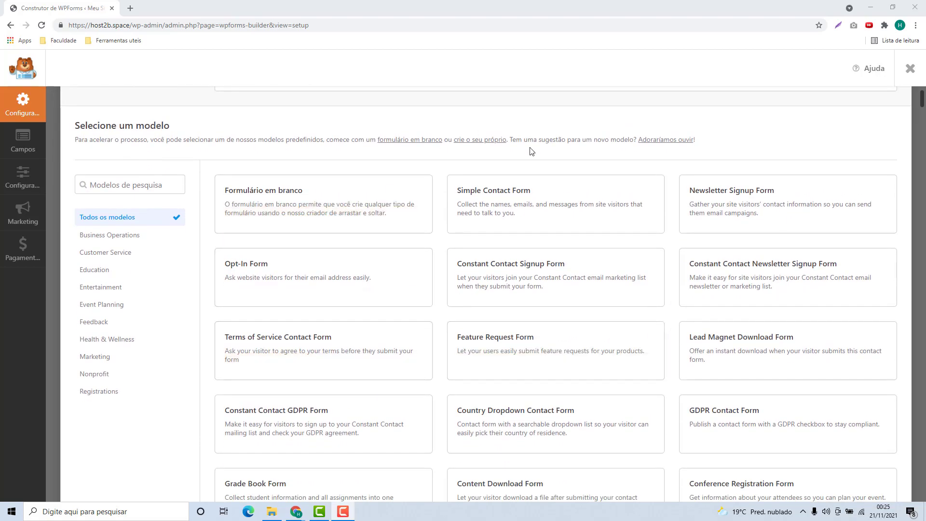
mouse_move(481, 203)
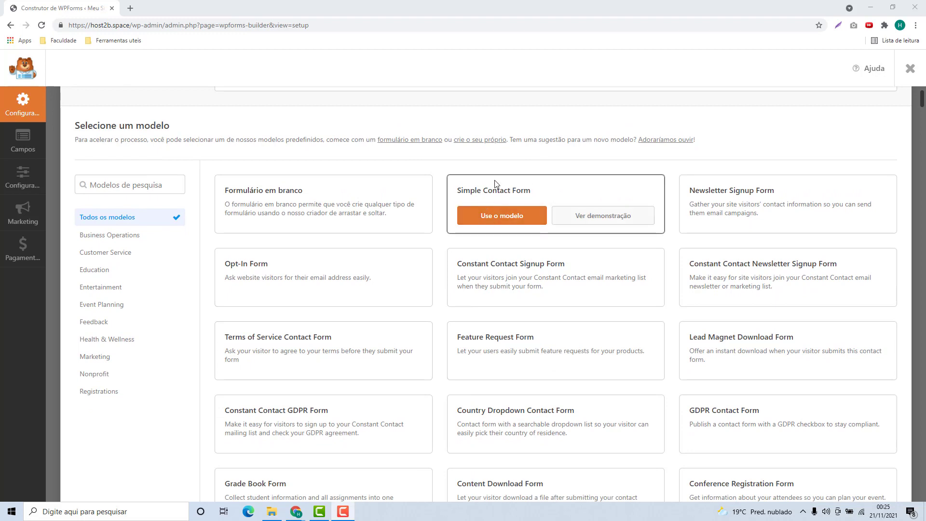
mouse_move(725, 206)
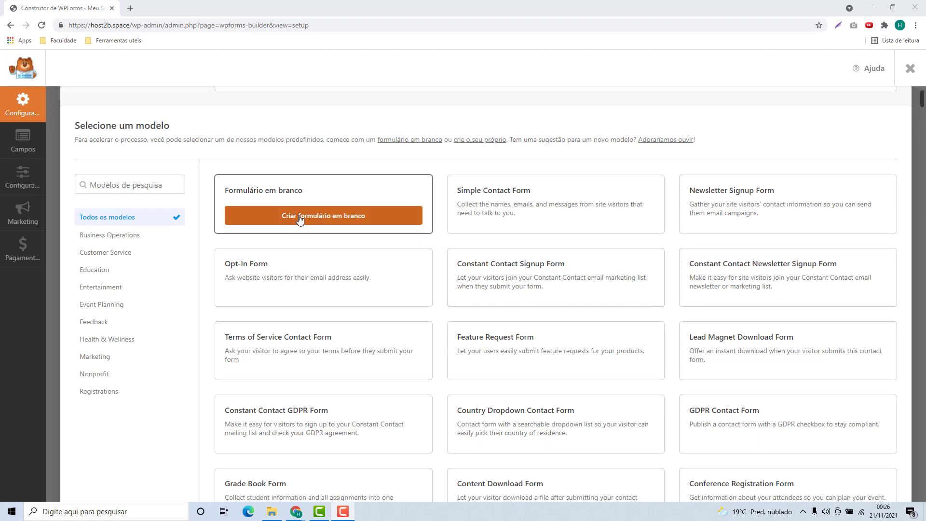
Start from a blank form and add Nome, E-mail, Campo de texto, Área de texto and Números fields in order
left_click(299, 219)
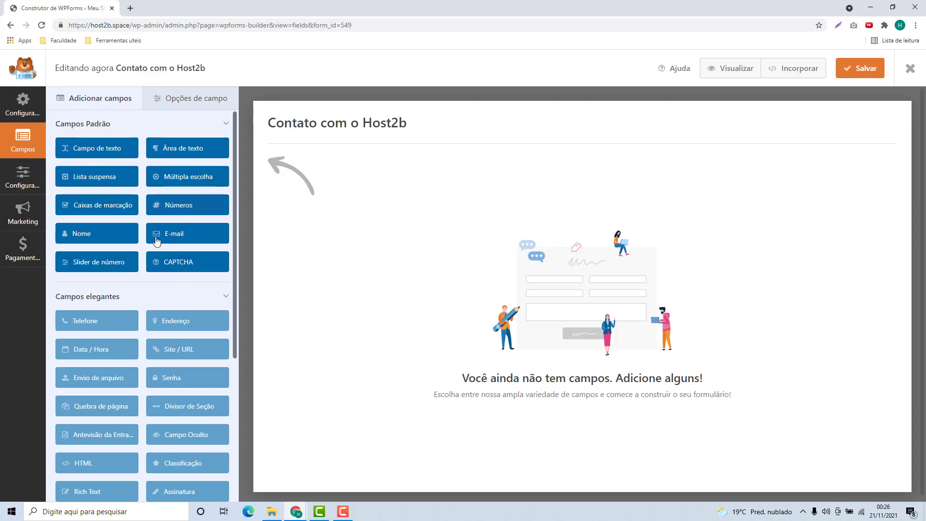
left_click_drag(107, 236, 299, 183)
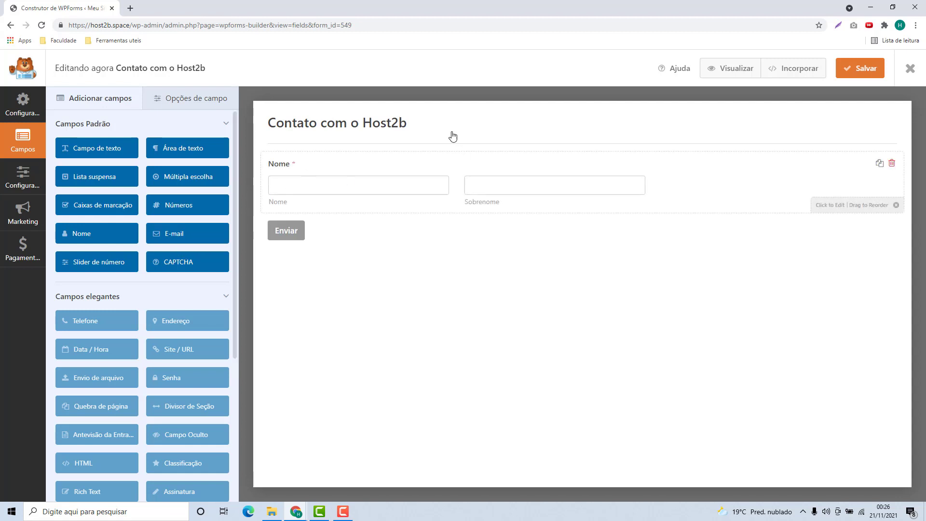
mouse_move(184, 235)
left_mouse_down()
mouse_move(207, 219)
mouse_move(312, 213)
mouse_move(286, 232)
mouse_move(393, 254)
left_mouse_up()
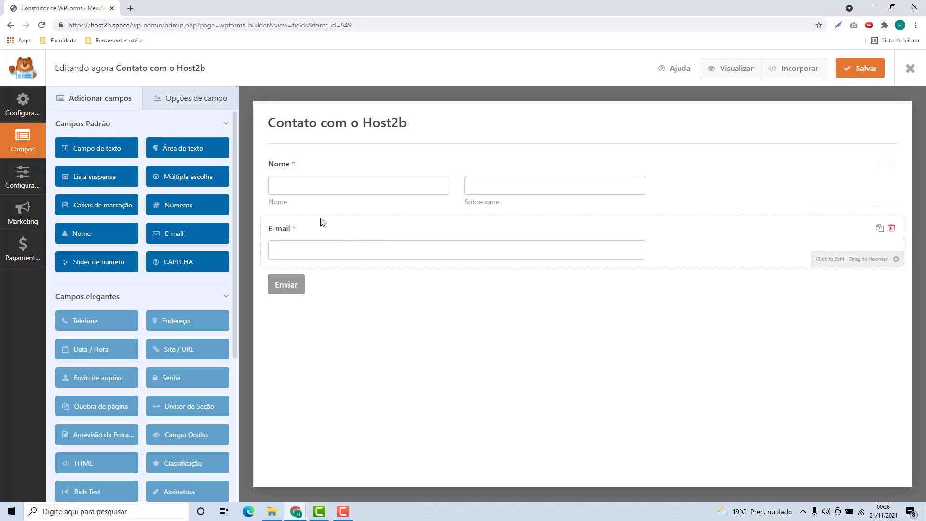
left_click_drag(75, 150, 287, 281)
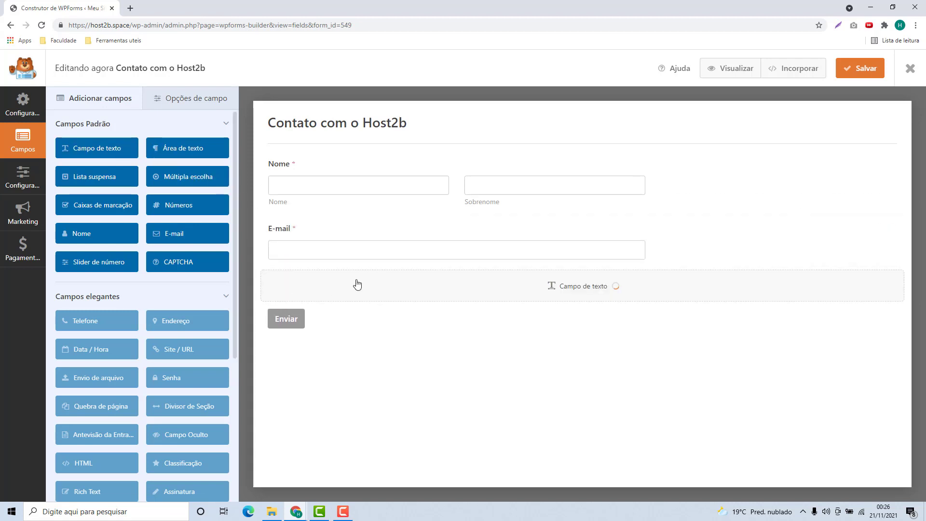
left_click_drag(164, 149, 292, 330)
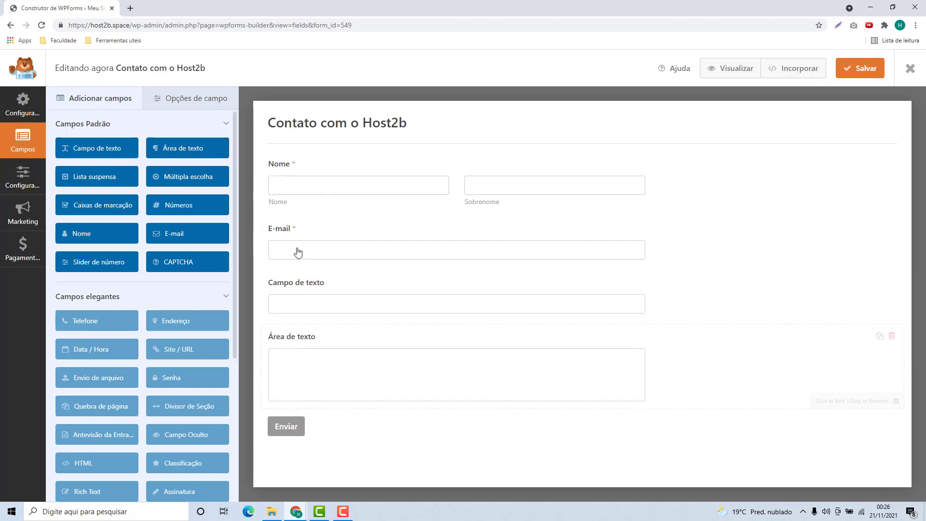
left_click_drag(187, 217, 303, 429)
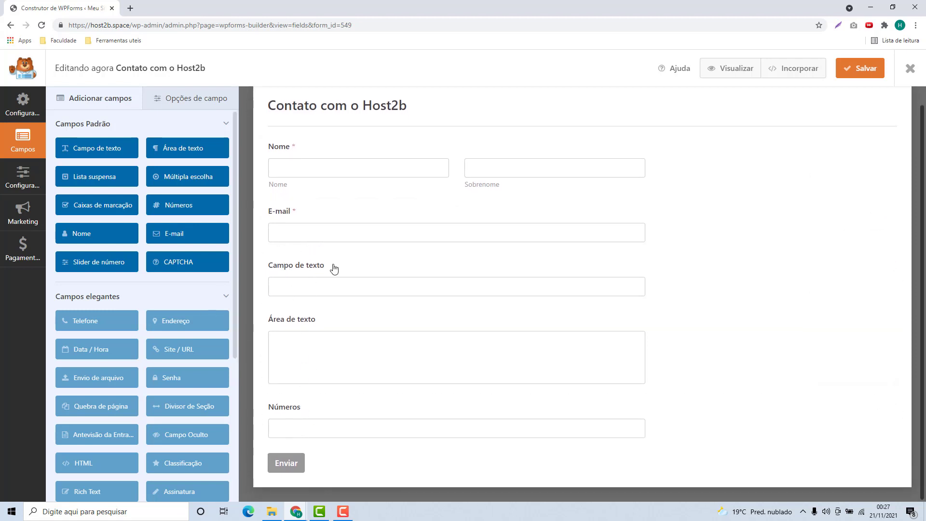
Try the Nome field's format options, settling back on O último primeiro
left_click(314, 182)
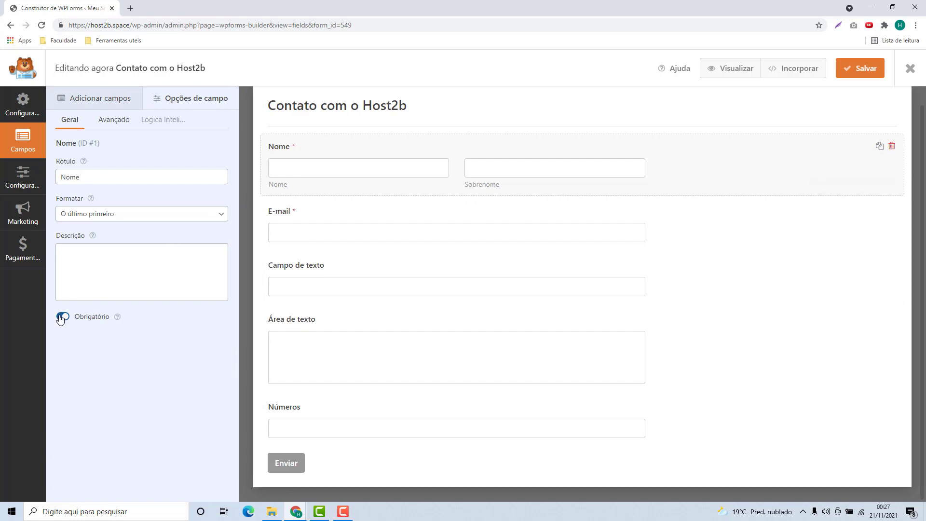
double_click(66, 175)
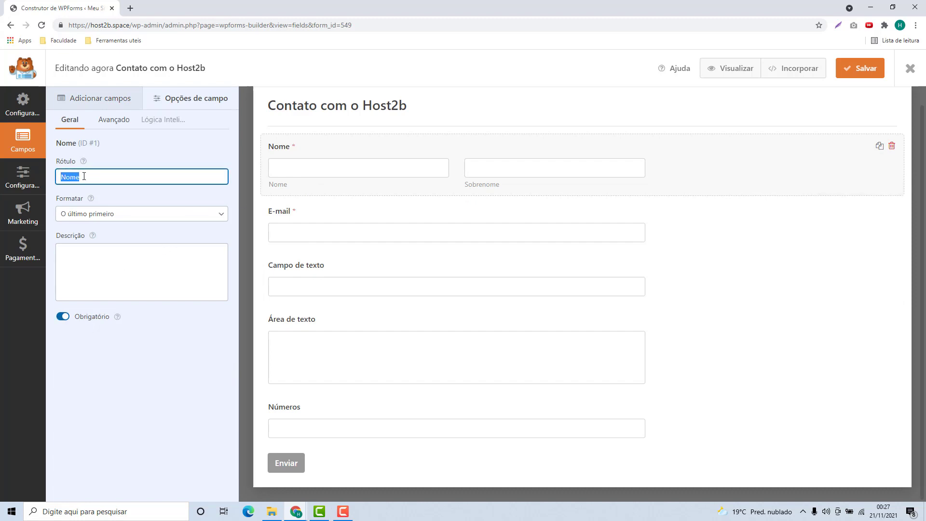
left_click_drag(54, 202, 73, 205)
left_click(73, 214)
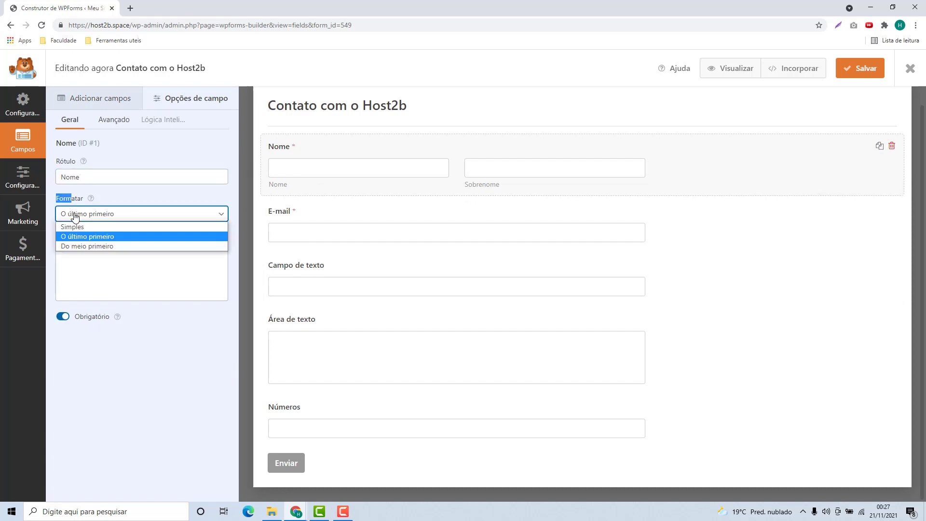
left_click(71, 229)
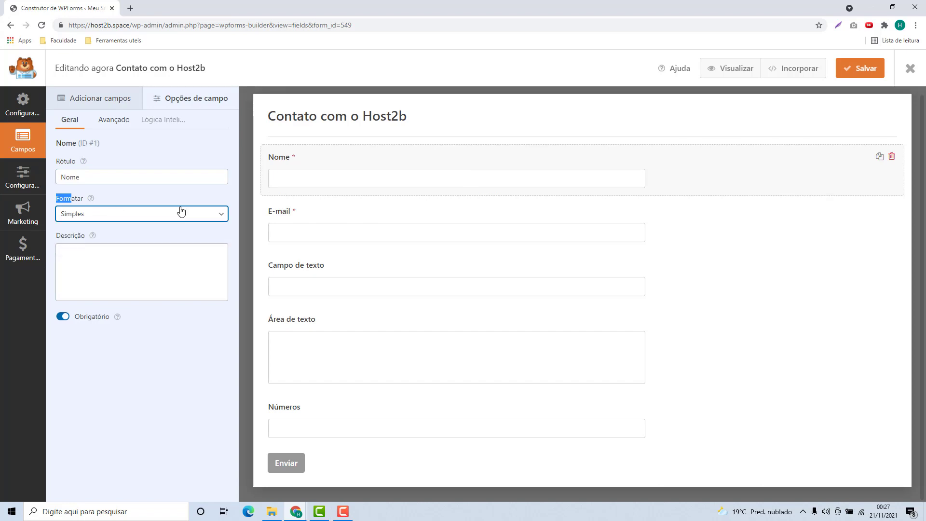
left_click(167, 215)
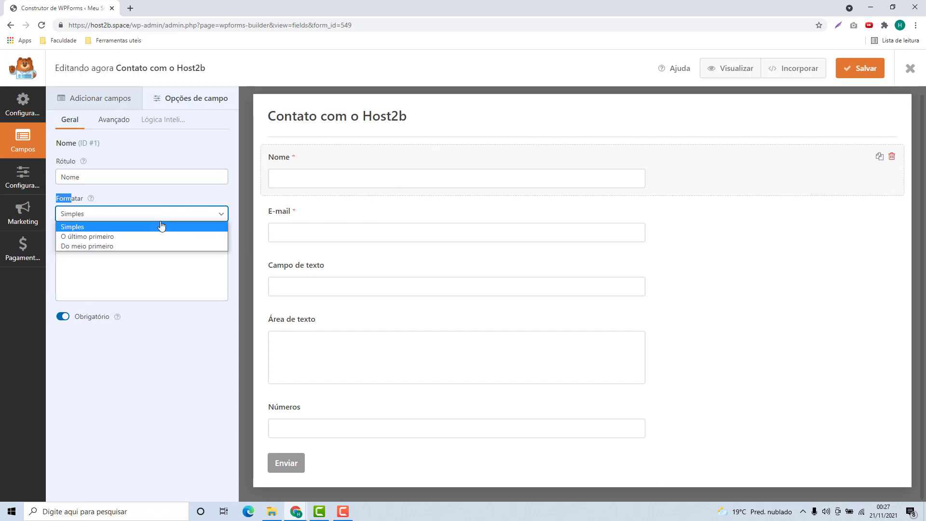
left_click(136, 244)
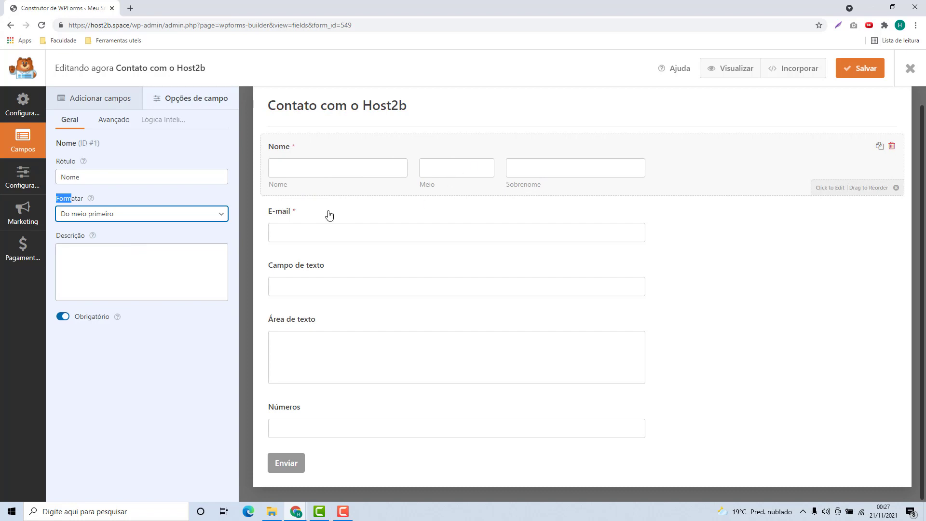
left_click(145, 216)
left_click(113, 236)
Give Nome the description 'Digitei seu Nome completo aqui' and mark it Obrigatório
left_click(116, 272)
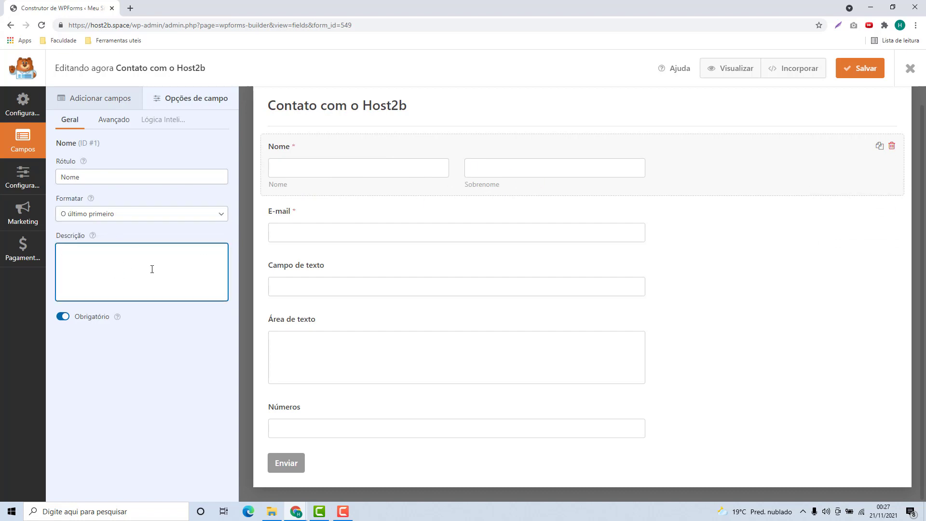
type("Digitei seu Nome completo aqui")
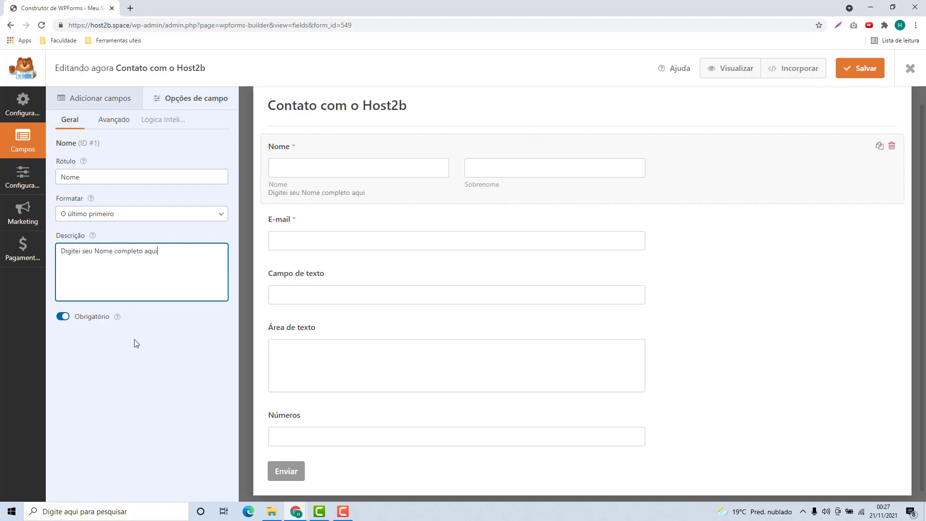
left_click(136, 344)
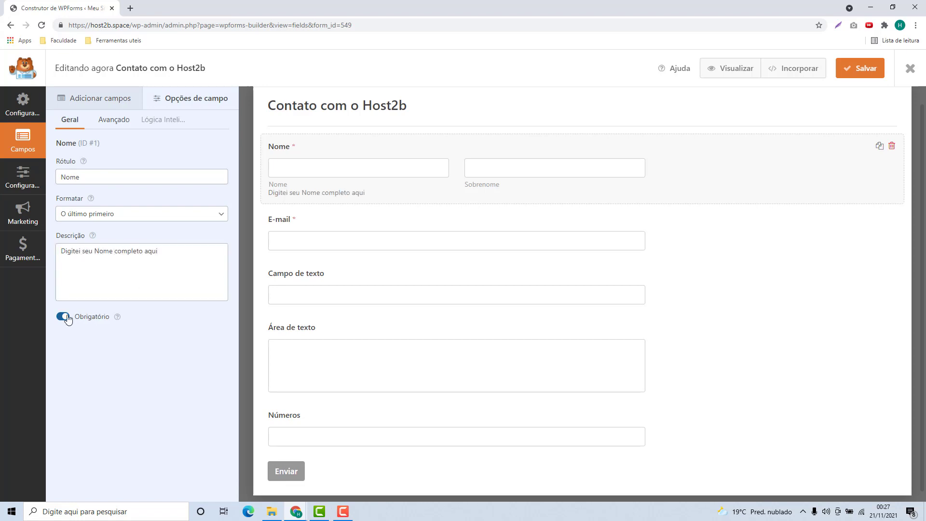
left_click(62, 317)
left_click(62, 317)
left_click(63, 317)
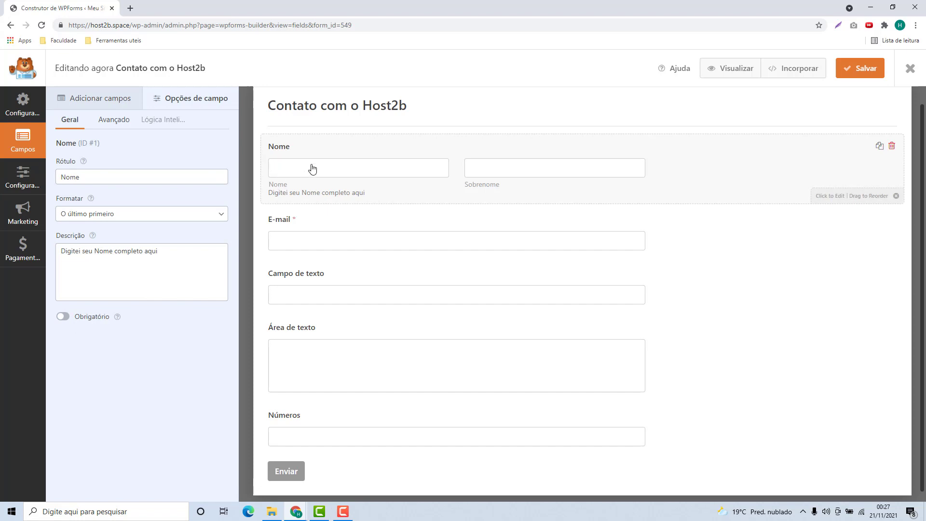
left_click(63, 317)
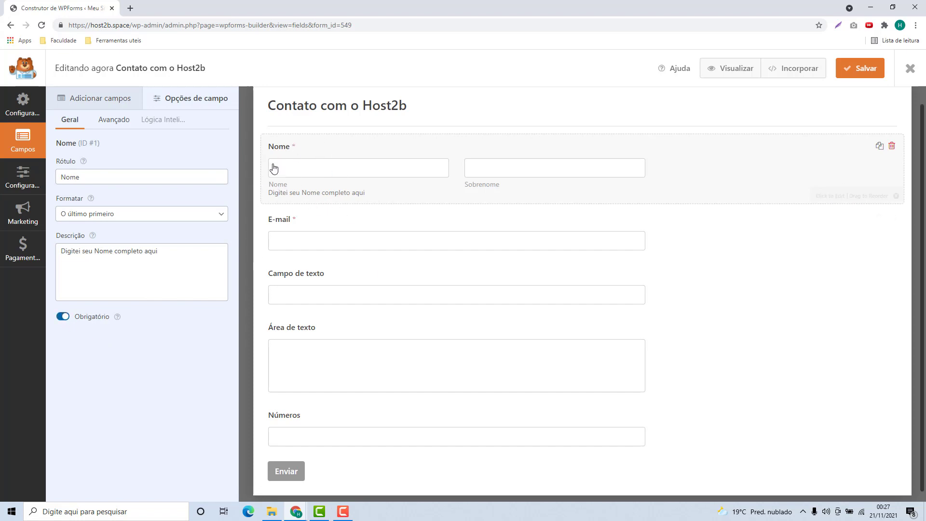
Inspect the label and description settings of the E-mail and Campo de texto fields
left_click(302, 236)
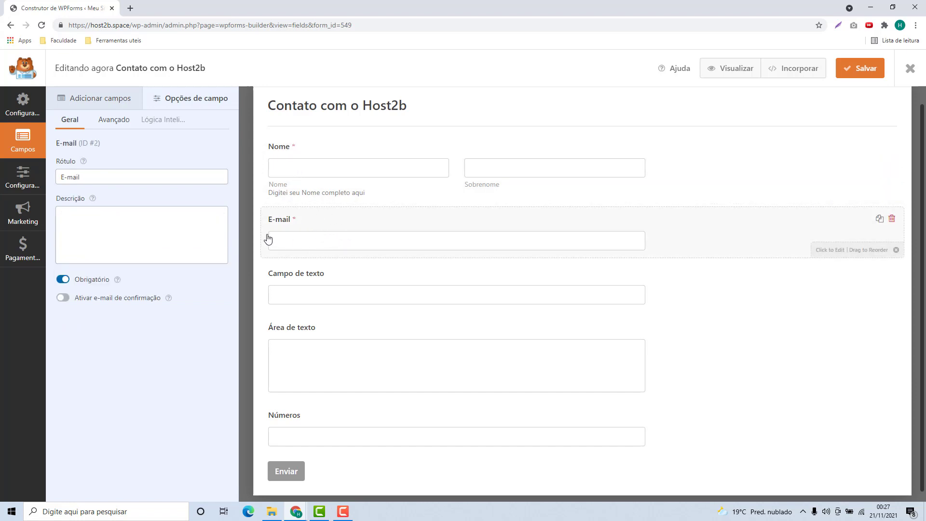
left_click(118, 179)
left_click(115, 213)
left_click(114, 181)
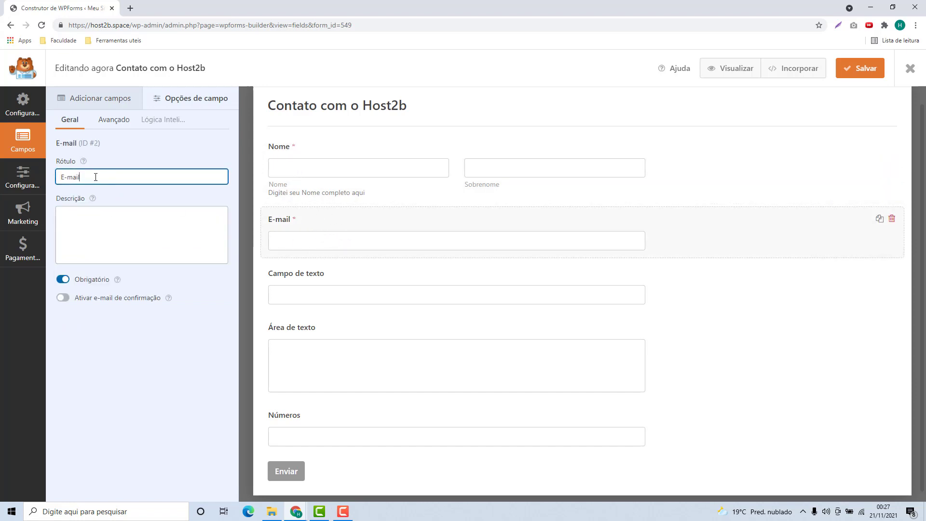
left_click(125, 238)
left_click(287, 295)
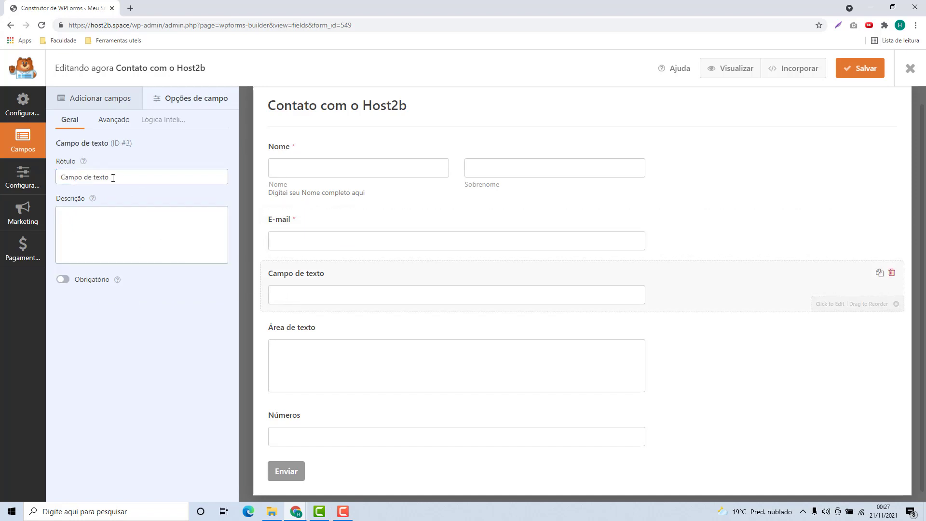
left_click_drag(111, 177, 49, 179)
left_click(145, 181)
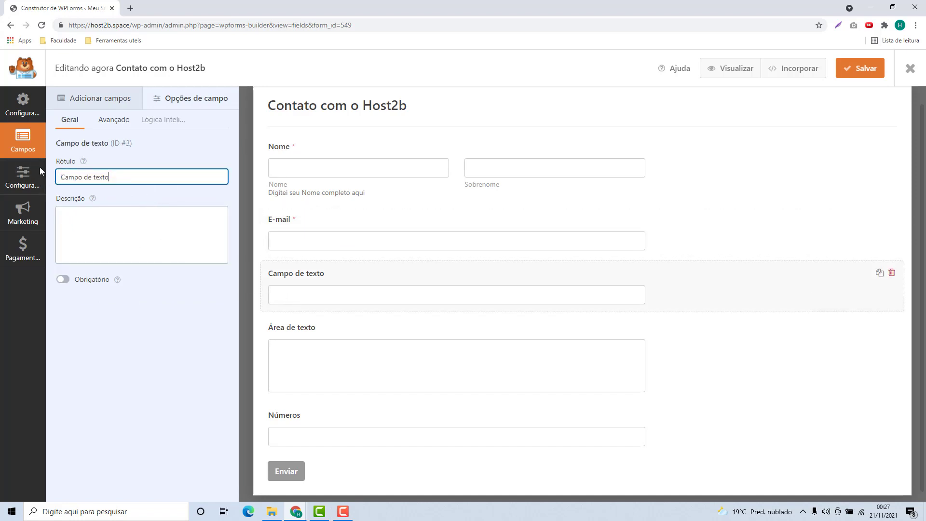
left_click(92, 226)
Review each field's settings from Nome through Números, then go back to Adicionar campos
left_click(309, 333)
scroll(355, 407, "up", 1)
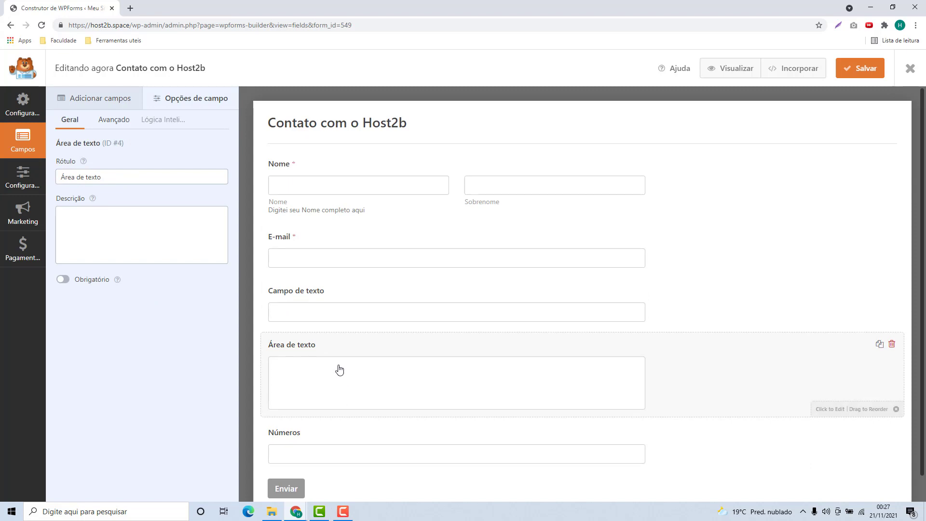
left_click(338, 309)
left_click(332, 261)
left_click(321, 212)
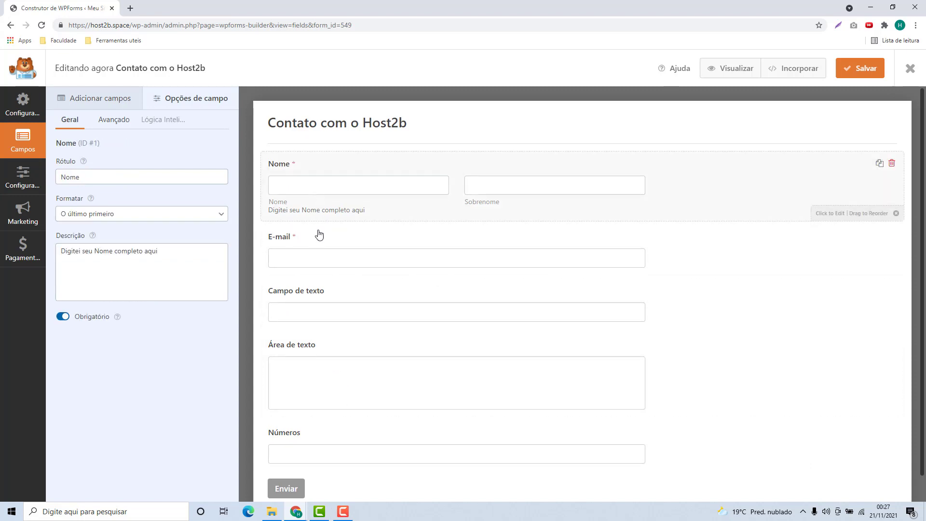
left_click(319, 235)
left_click(321, 330)
left_click(325, 415)
left_click(328, 434)
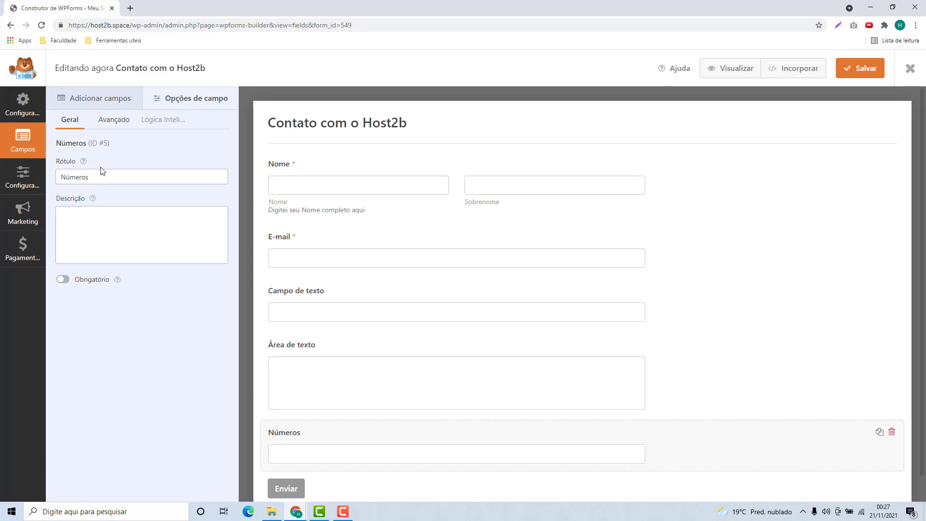
left_click(99, 99)
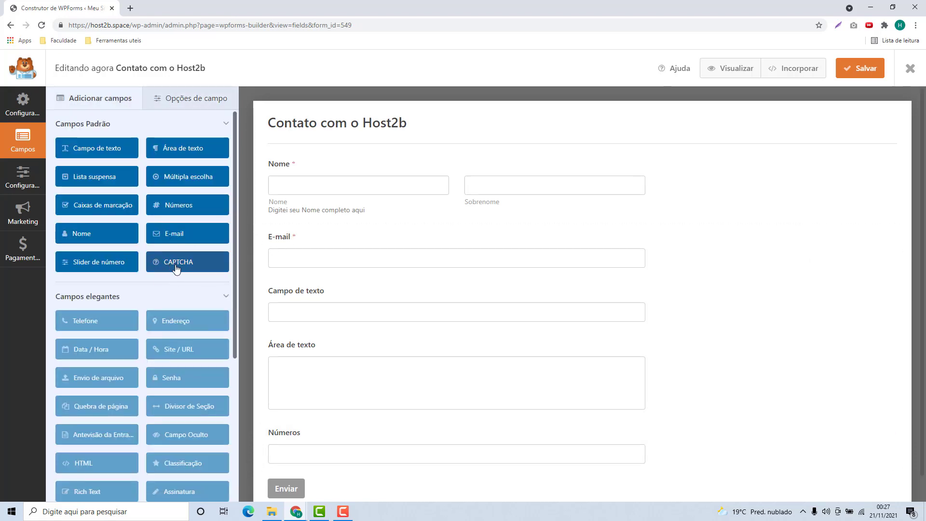
Drag a second E-mail field to the bottom of the form and dismiss the CAPTCHA Atenção! warning
left_click_drag(176, 233, 299, 227)
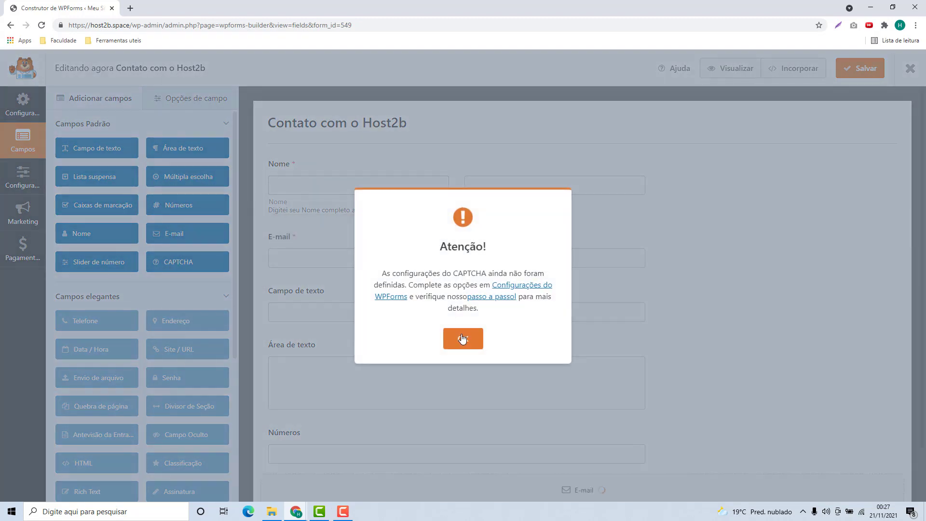
left_click(462, 339)
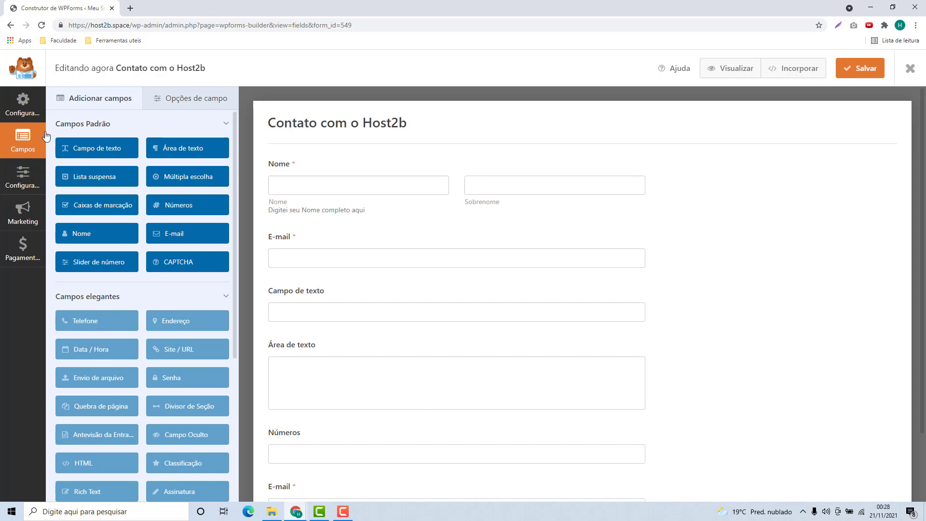
Apply the Simple Contact Form template from Configurações, confirming the field replacement
left_click(20, 115)
mouse_move(460, 243)
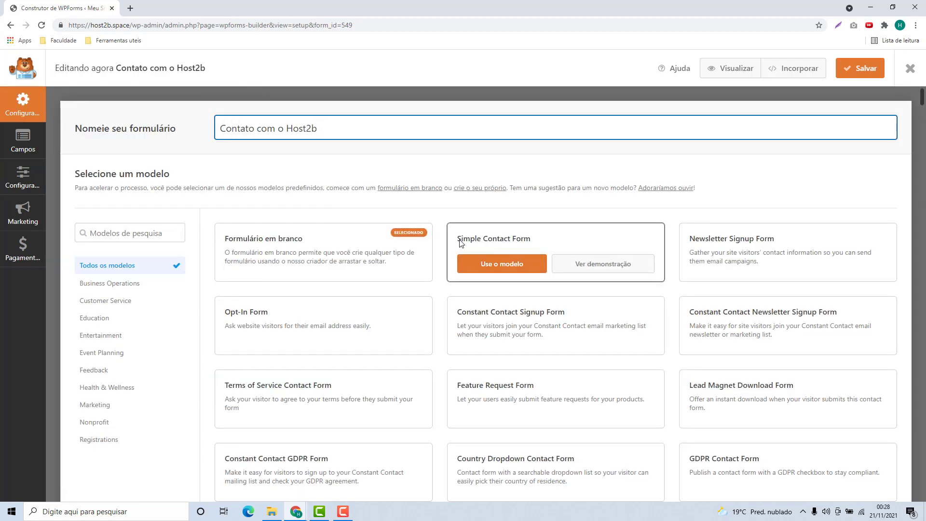
left_click(500, 268)
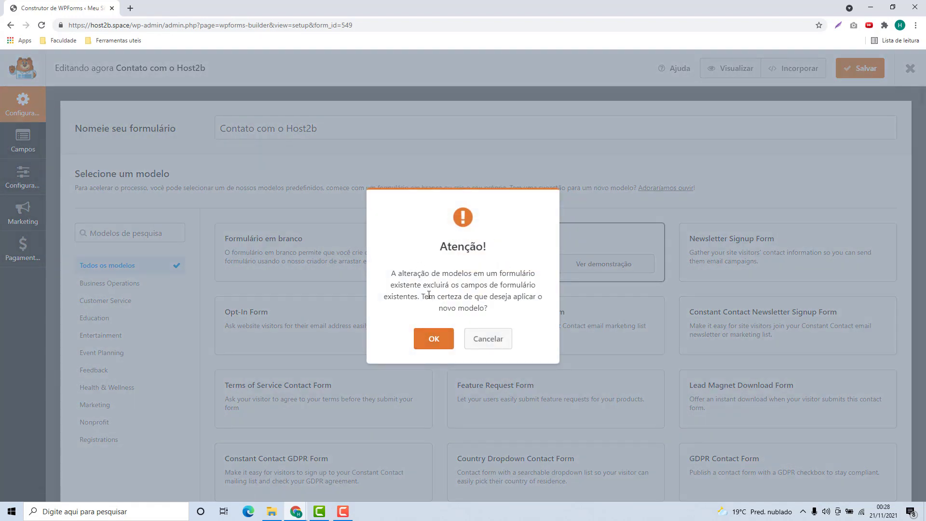
left_click(437, 335)
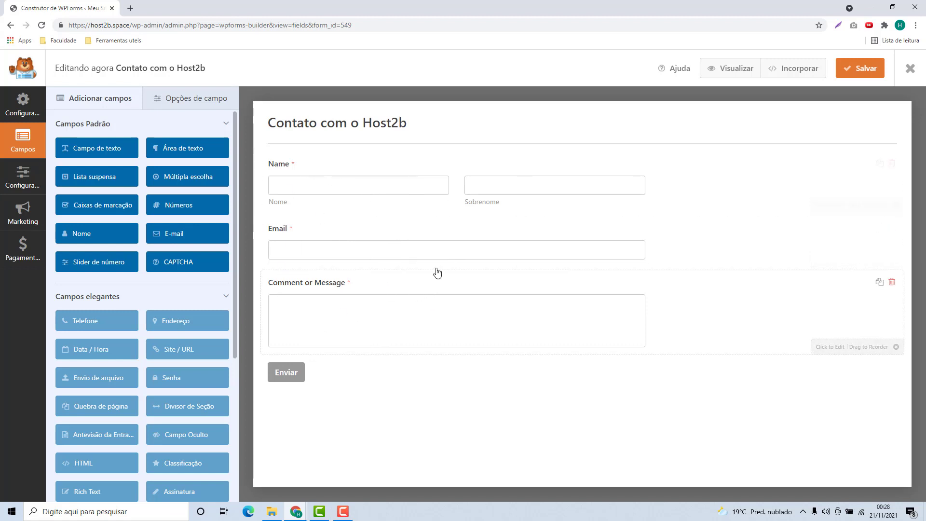
Relabel Name as 'Nome' and Comment or Message as 'Digite sua mensagem', save, and exit the builder
left_click(290, 171)
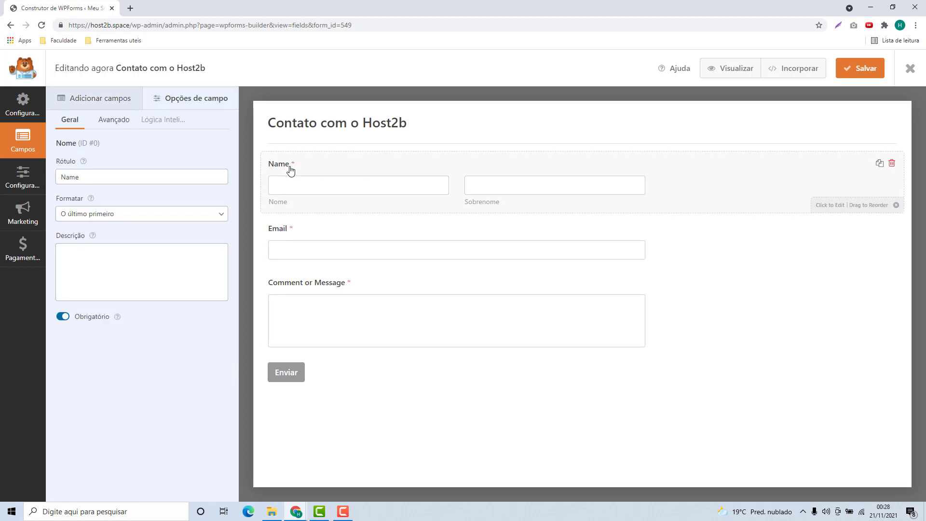
left_click_drag(80, 177, 29, 182)
type("Nome")
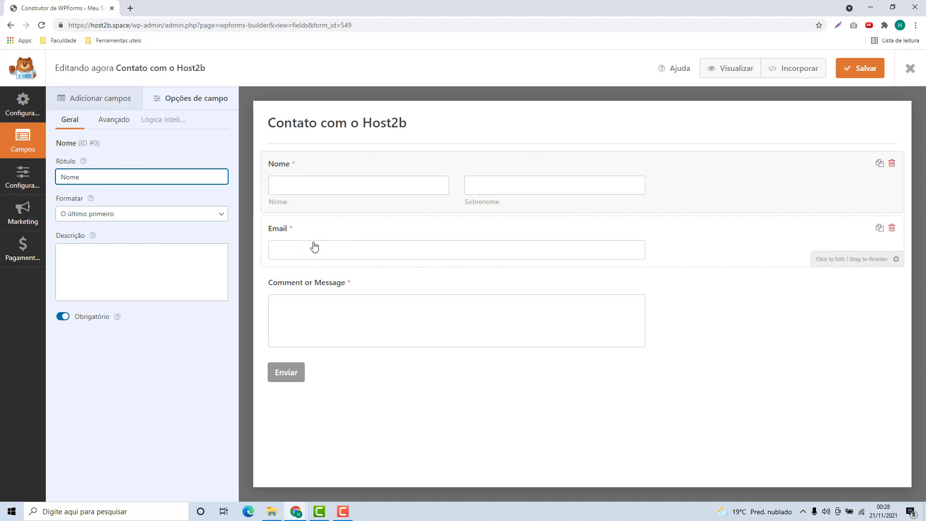
left_click(311, 299)
triple_click(133, 178)
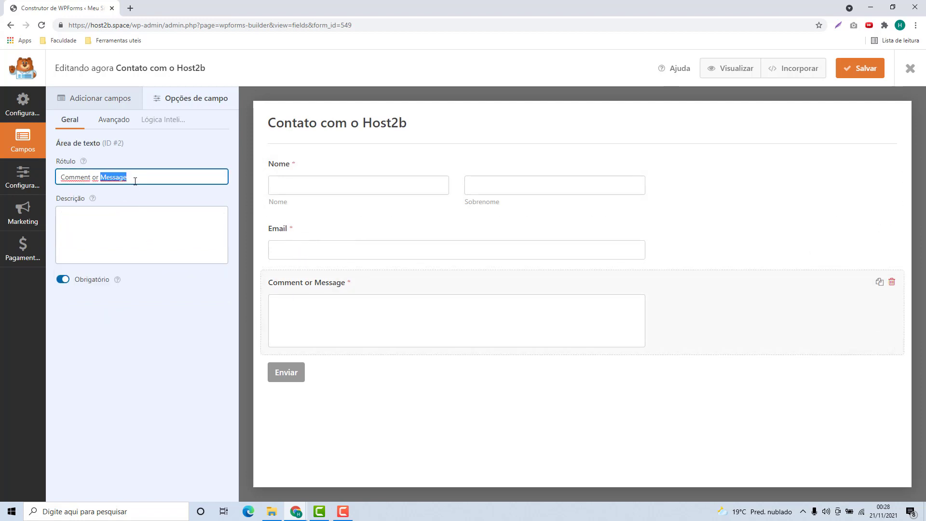
type("Digite s")
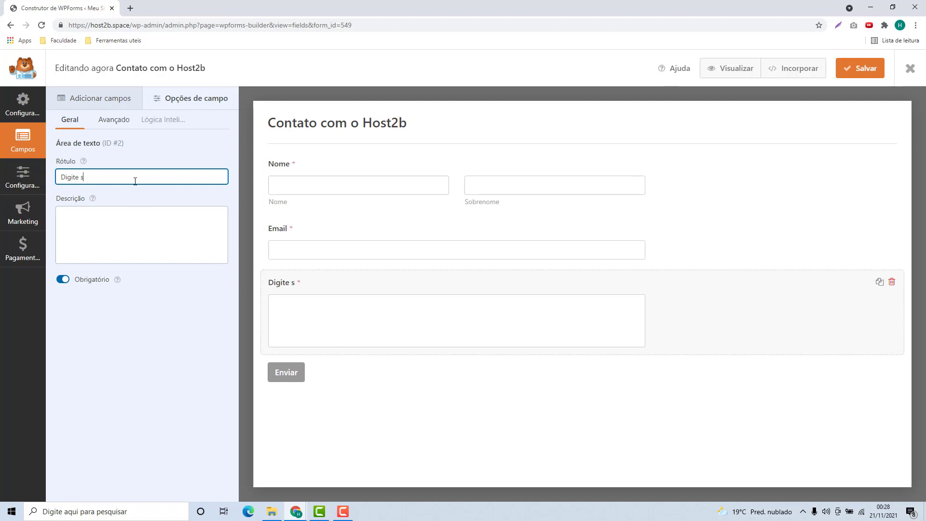
type("ua mensagem")
left_click(342, 396)
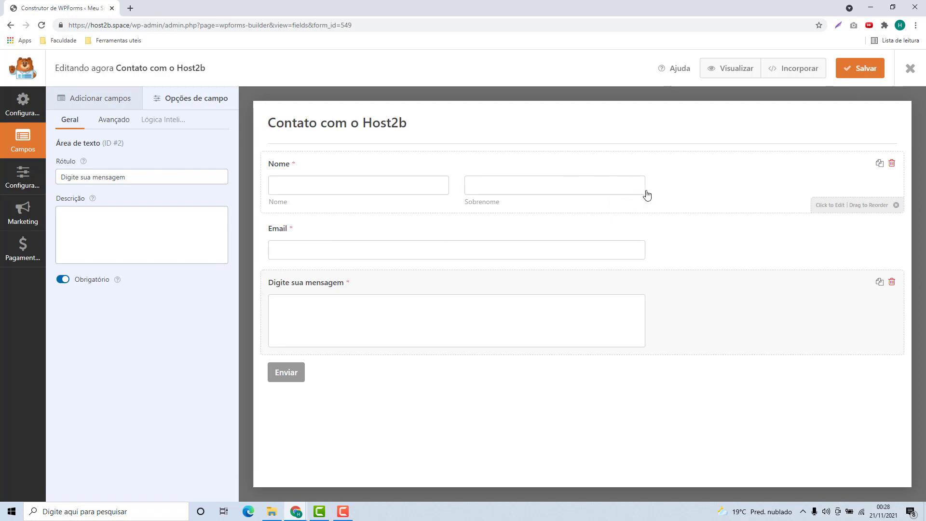
left_click(854, 70)
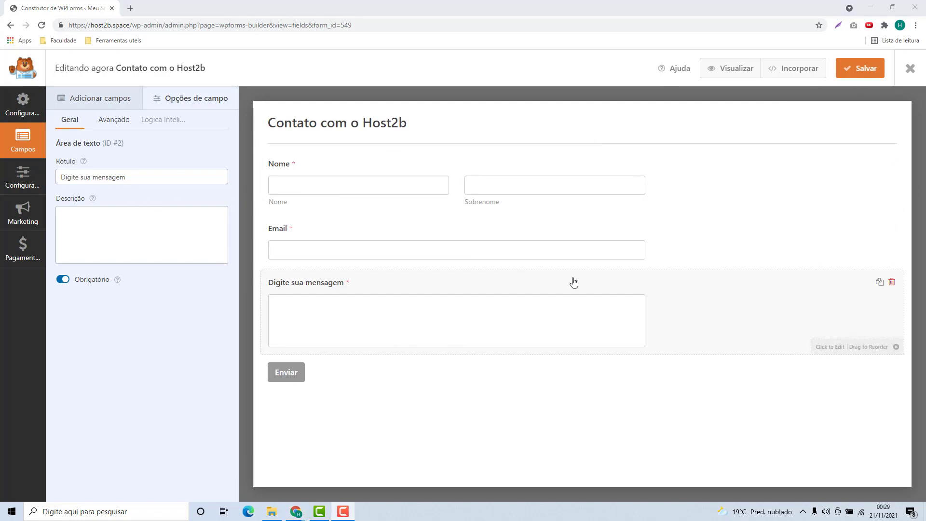
left_click(910, 70)
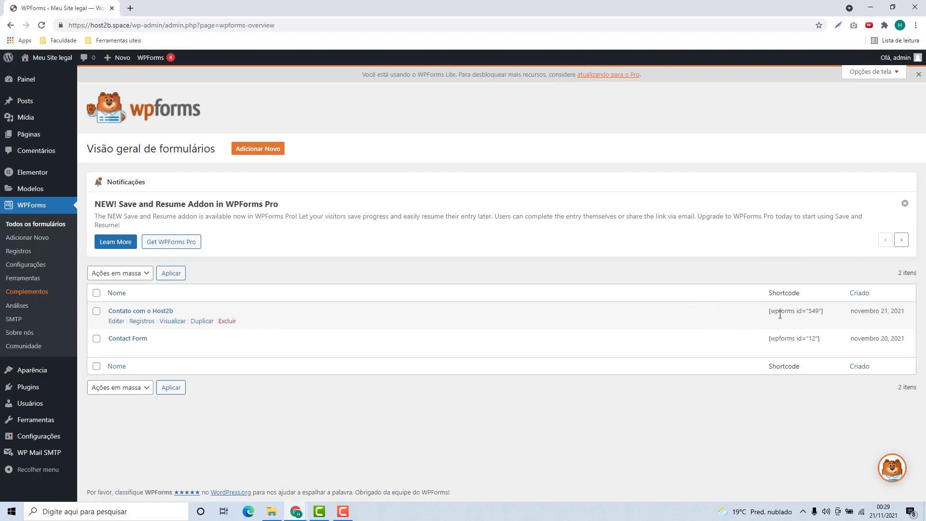
Copy the [wpforms id="549"] shortcode from the forms overview and go to the Páginas list
left_click_drag(770, 311, 823, 311)
triple_click(805, 312)
left_click(30, 137)
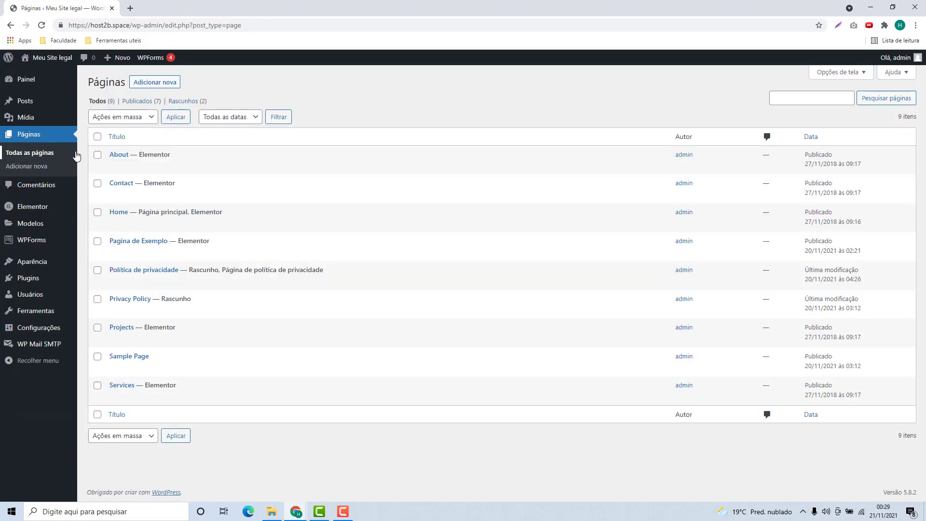
Create a new page titled 'Pagina de Formulario' with the paragraph 'Qualquer Coisa'
left_click(153, 83)
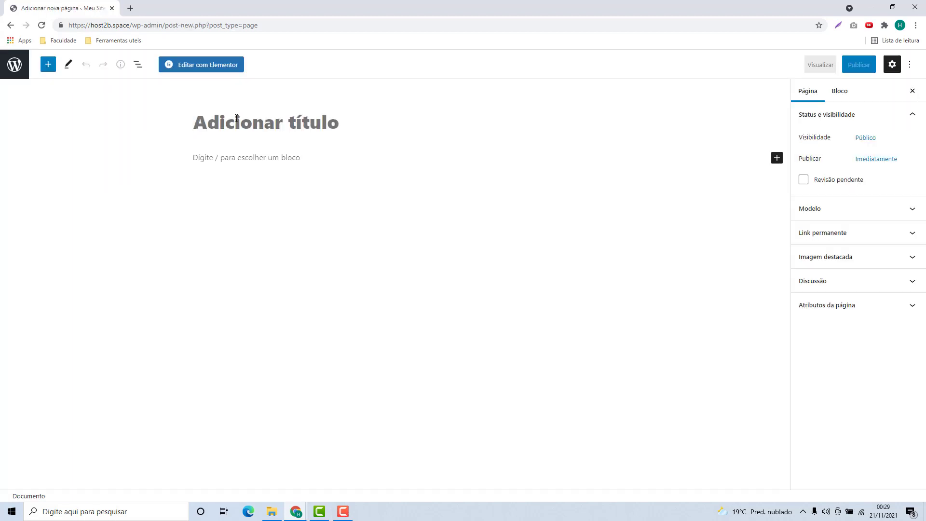
type("Pagina d")
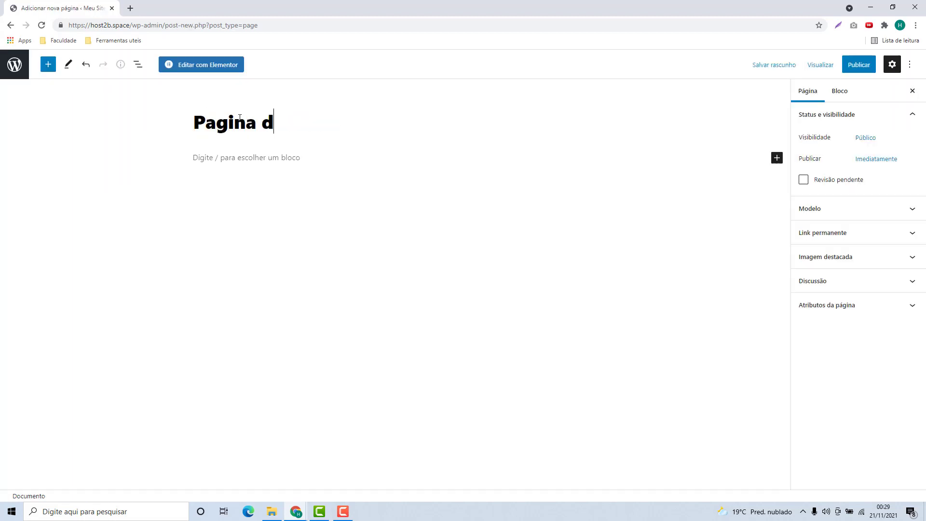
type("e Formulario")
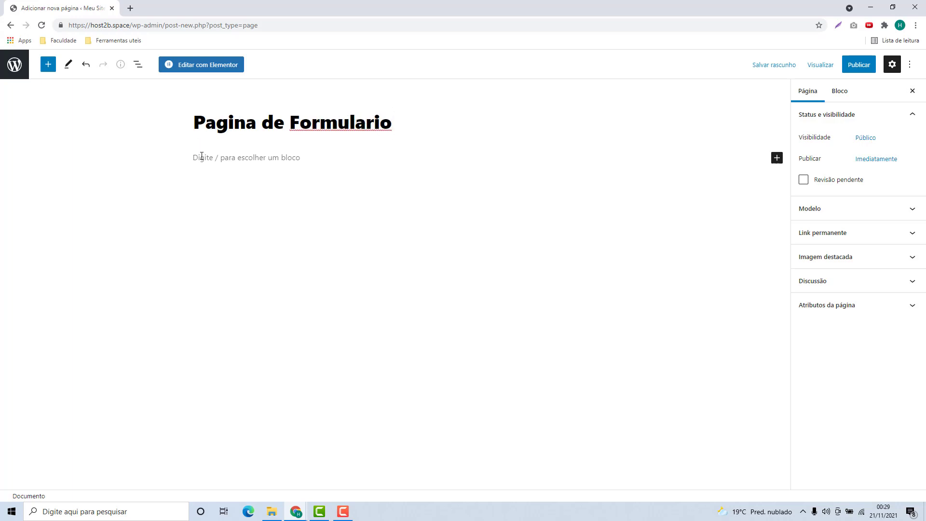
left_click(202, 156)
type("Qualquer Coisa")
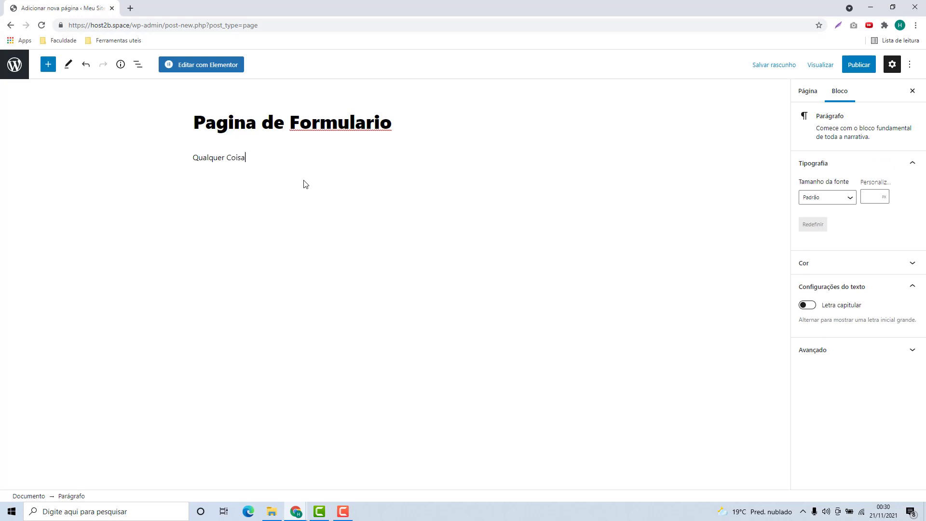
key("Return")
Add a Shortcode block containing the pasted [wpforms id="549"] shortcode
left_click(588, 176)
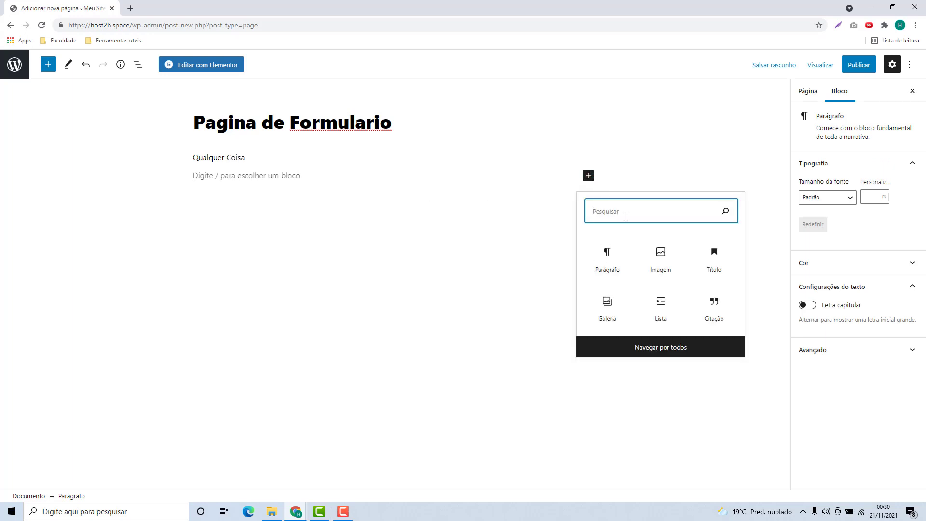
type("sho")
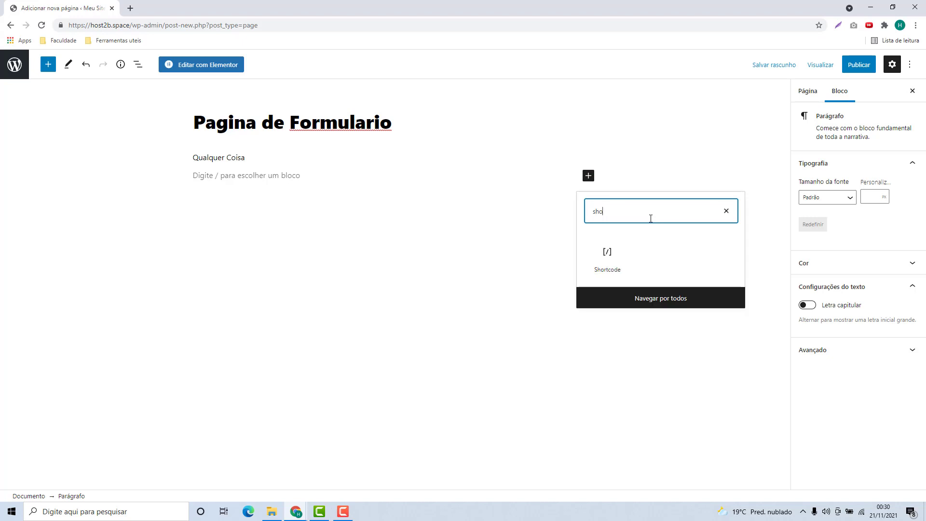
left_click(607, 258)
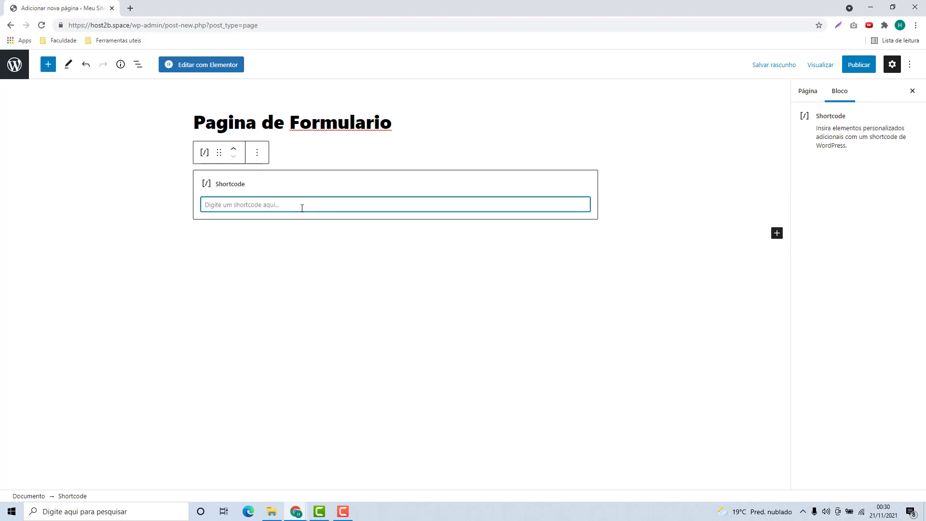
type("[wpforms id=\"549\"]")
Publish the Pagina de Formulario page
left_click(340, 246)
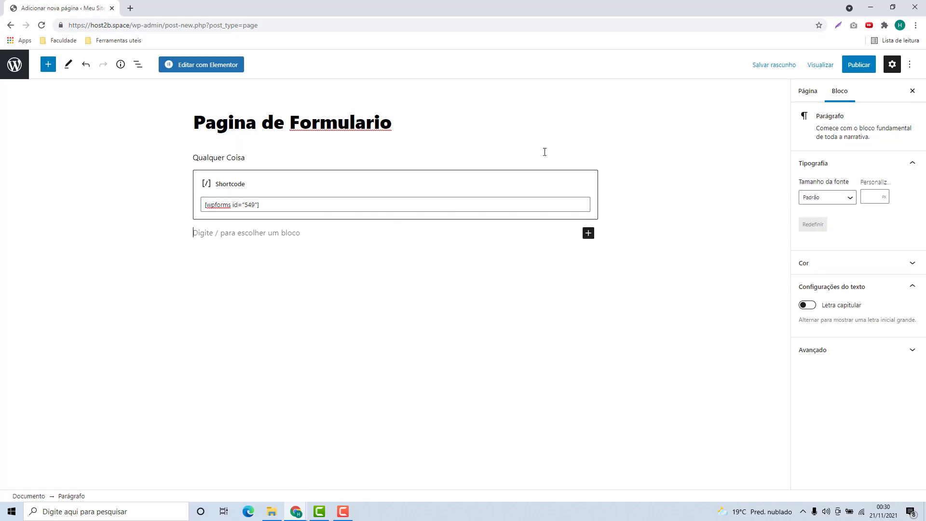
left_click(849, 73)
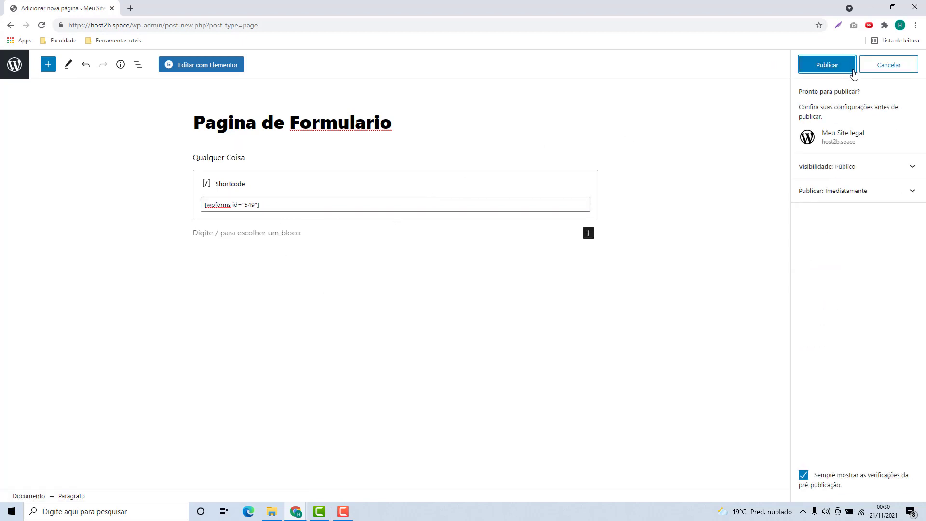
left_click(823, 71)
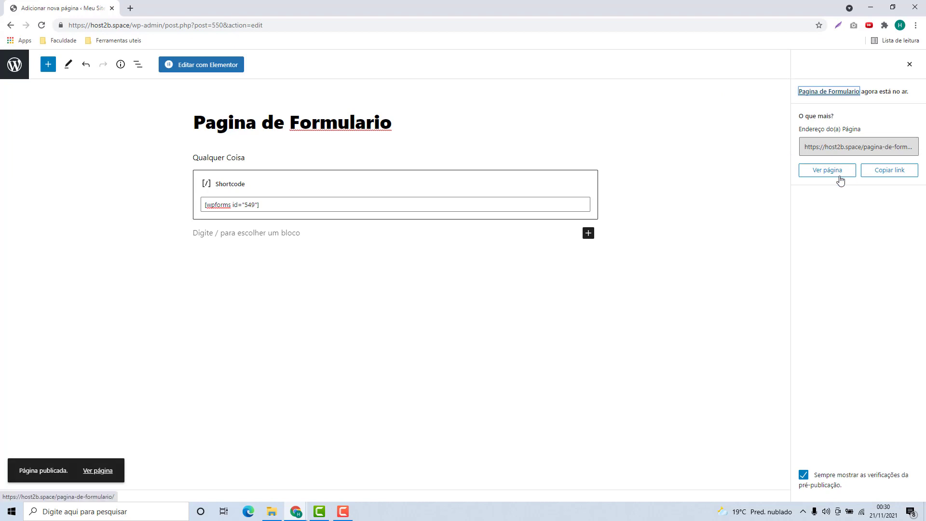
Open the published page in a new browser tab and switch to it
right_click(830, 175)
left_click(869, 178)
left_click(176, 9)
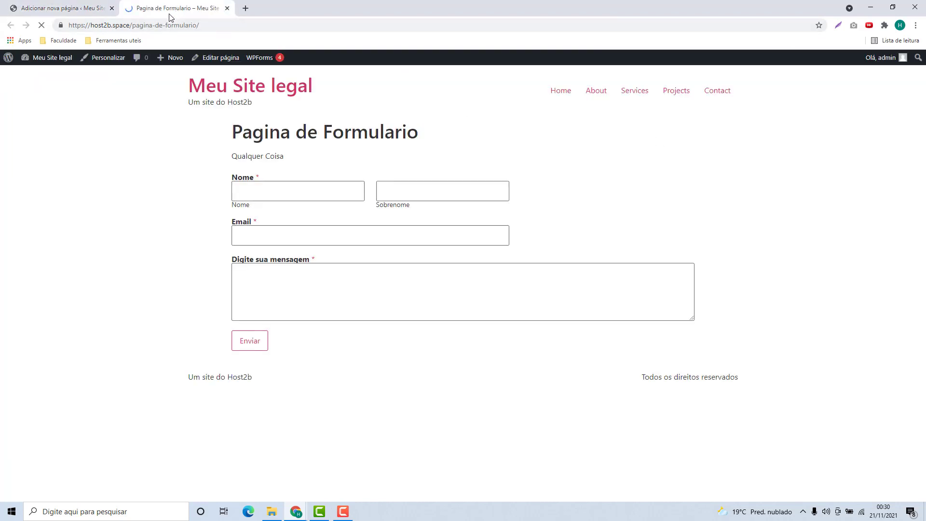
Try the live form's Nome, Sobrenome, Email and message fields
left_click(301, 196)
left_click(403, 195)
left_click(338, 230)
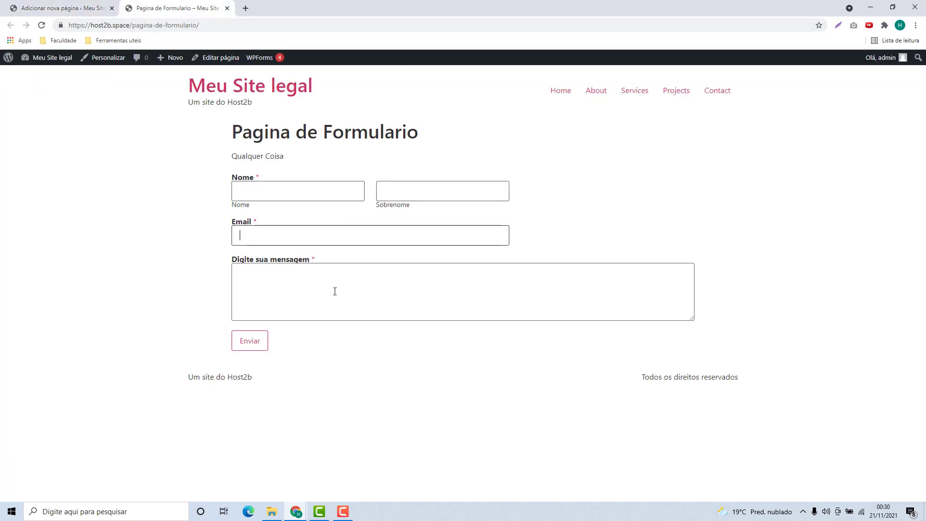
left_click(334, 289)
left_click(306, 239)
left_click(304, 195)
left_click(378, 191)
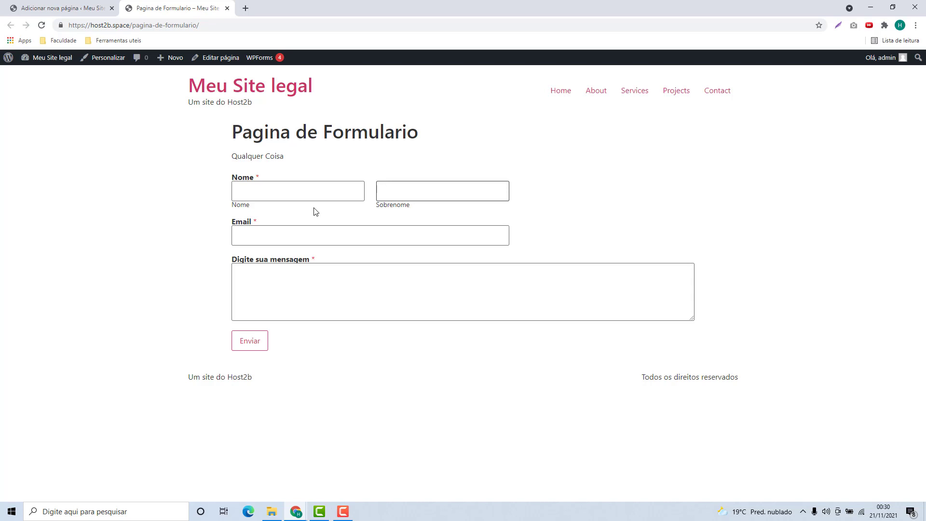
Fill in a test first name, surname initial 'M' and a test e-mail address
left_click(359, 198)
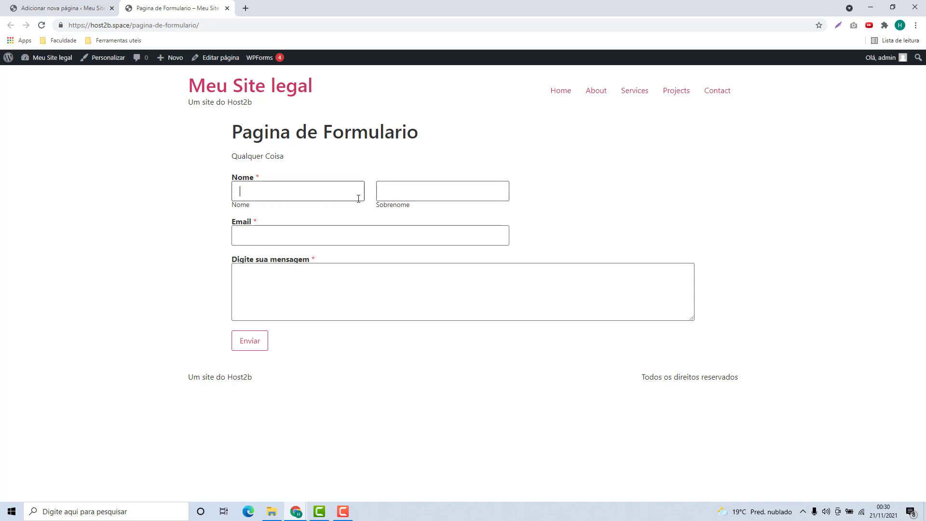
left_click(328, 194)
type("Fernando")
key("Tab")
type("M")
left_click(360, 238)
Enter the message 'Uma mensagem legal', submit the form, and highlight the thank-you confirmation
left_click(324, 287)
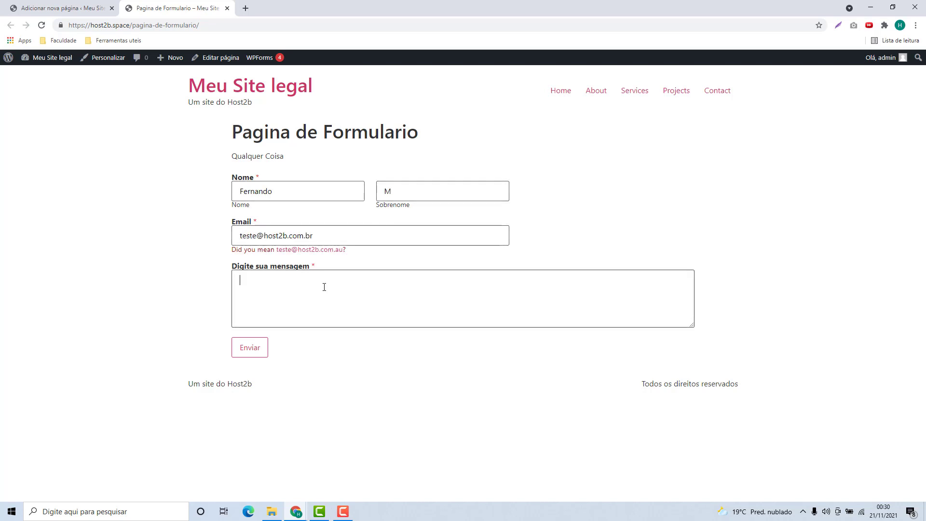
type("Uma mensagem legal")
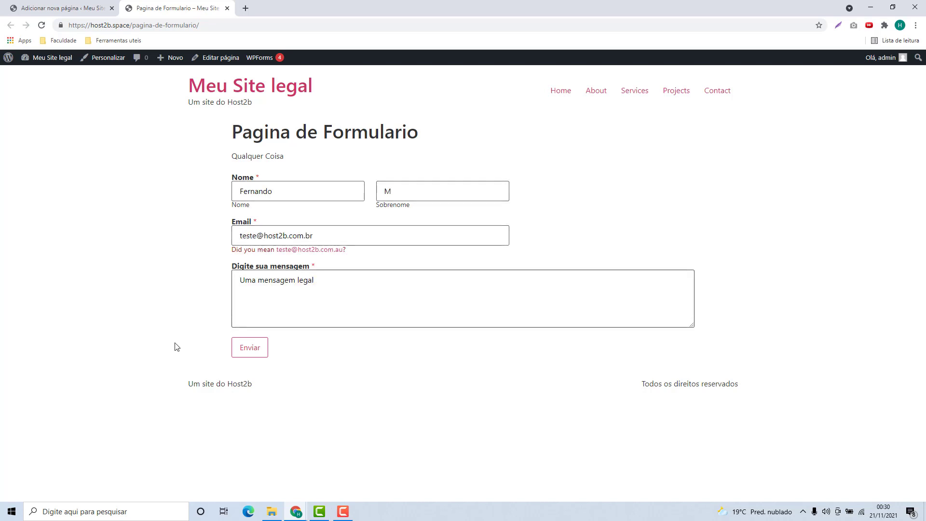
left_click(249, 355)
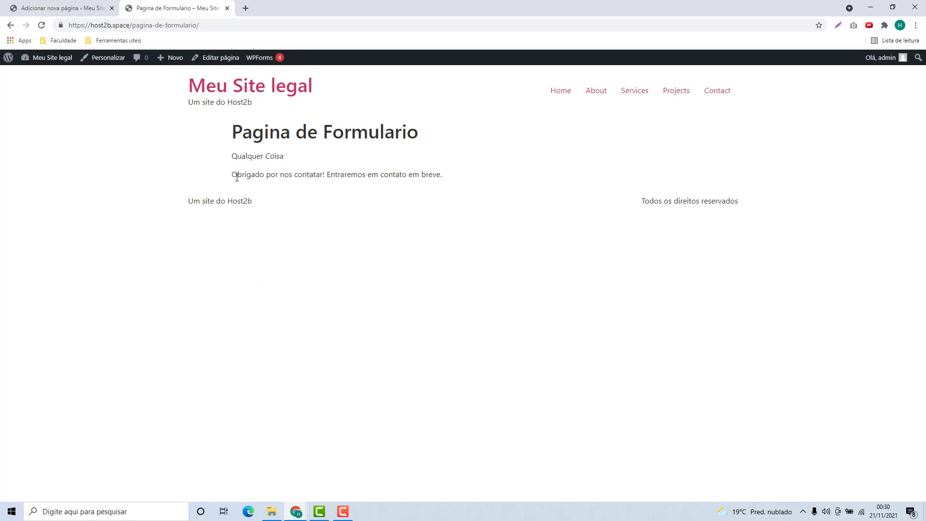
left_click_drag(231, 176, 426, 184)
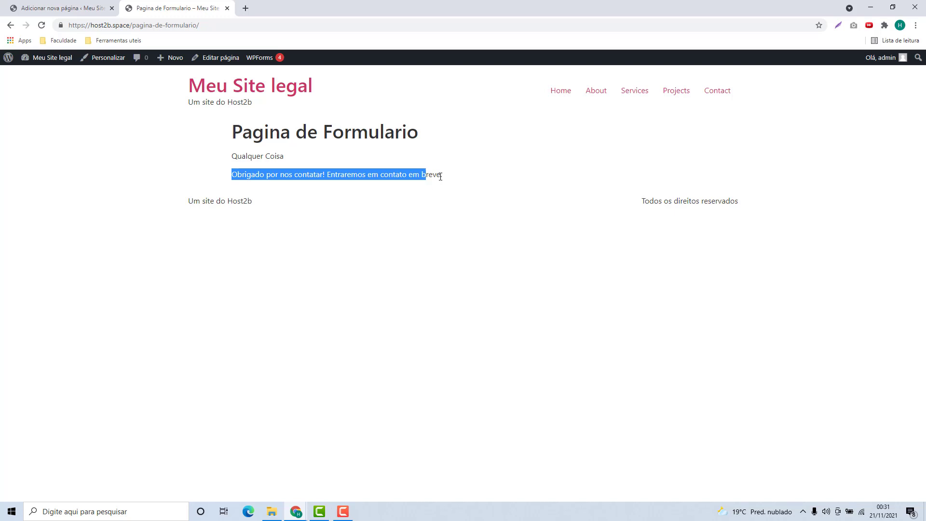